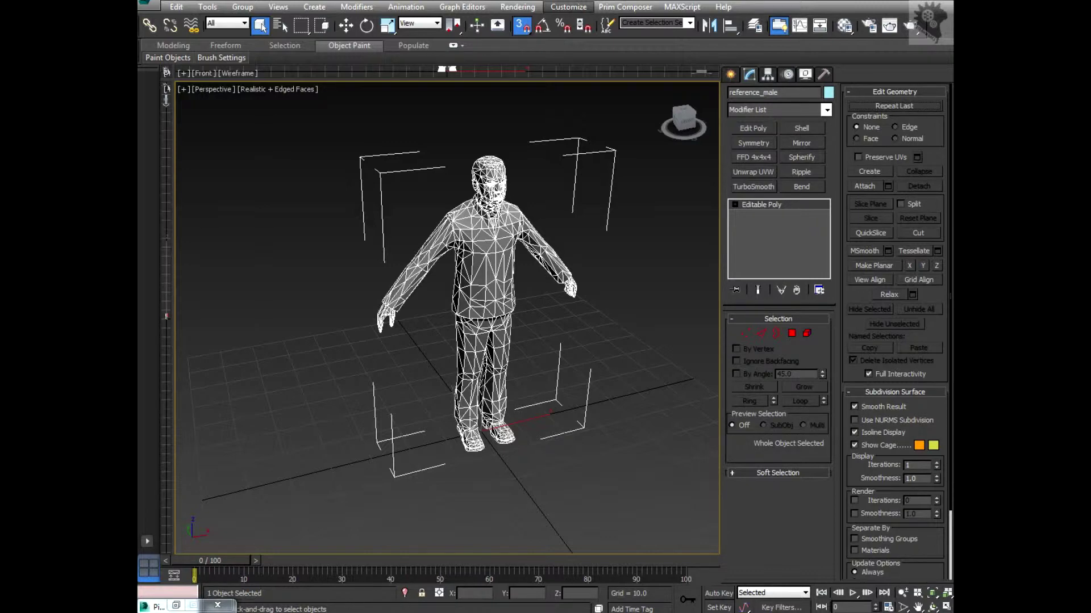
left_click(568, 7)
left_click(450, 175)
left_click_drag(450, 175, 583, 301)
left_click_drag(455, 158, 578, 334)
left_click_drag(315, 136, 399, 221)
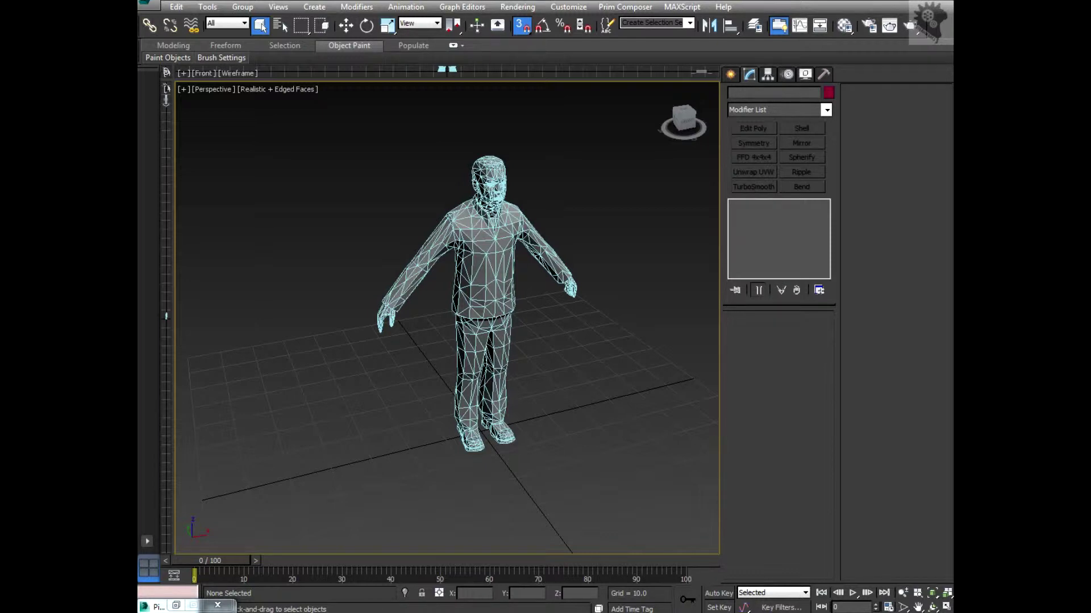
left_click(486, 272)
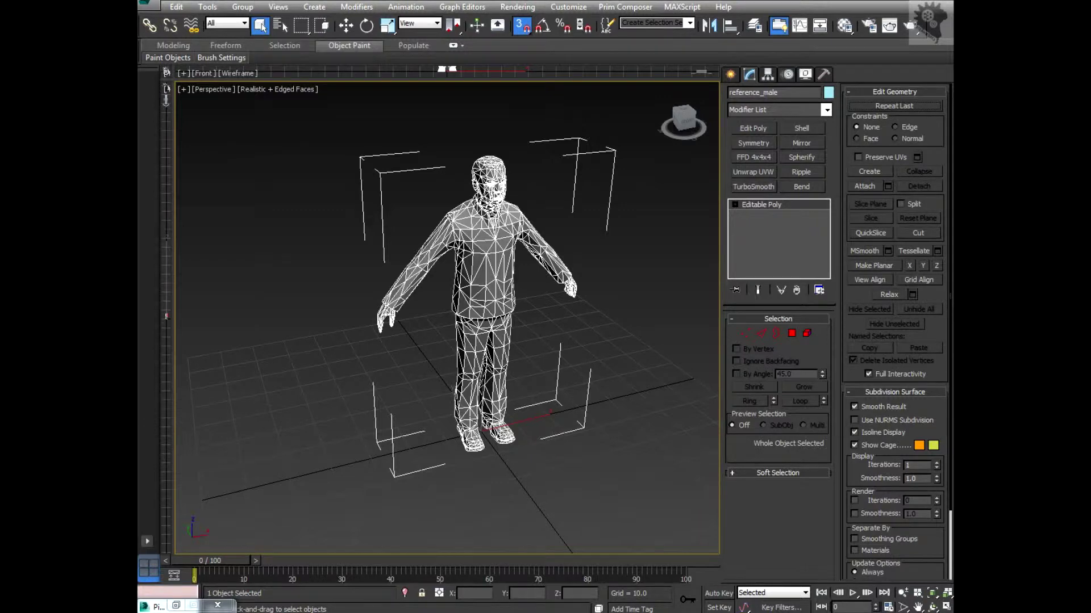
- Set the scene's display unit scale to metric, using meters
left_click(568, 7)
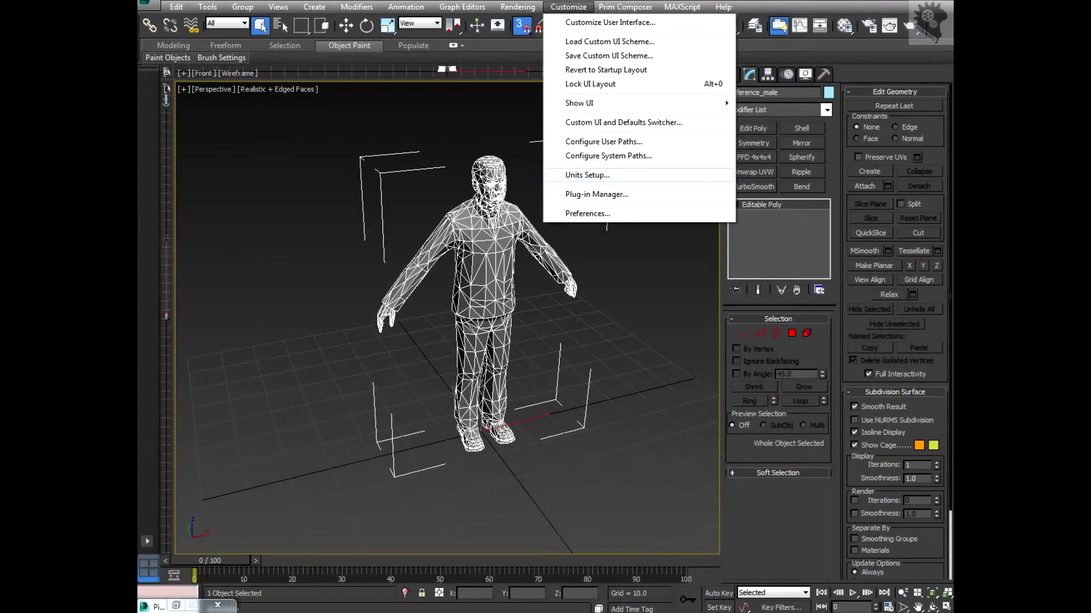
left_click(586, 175)
left_click(465, 245)
left_click(528, 259)
left_click(528, 288)
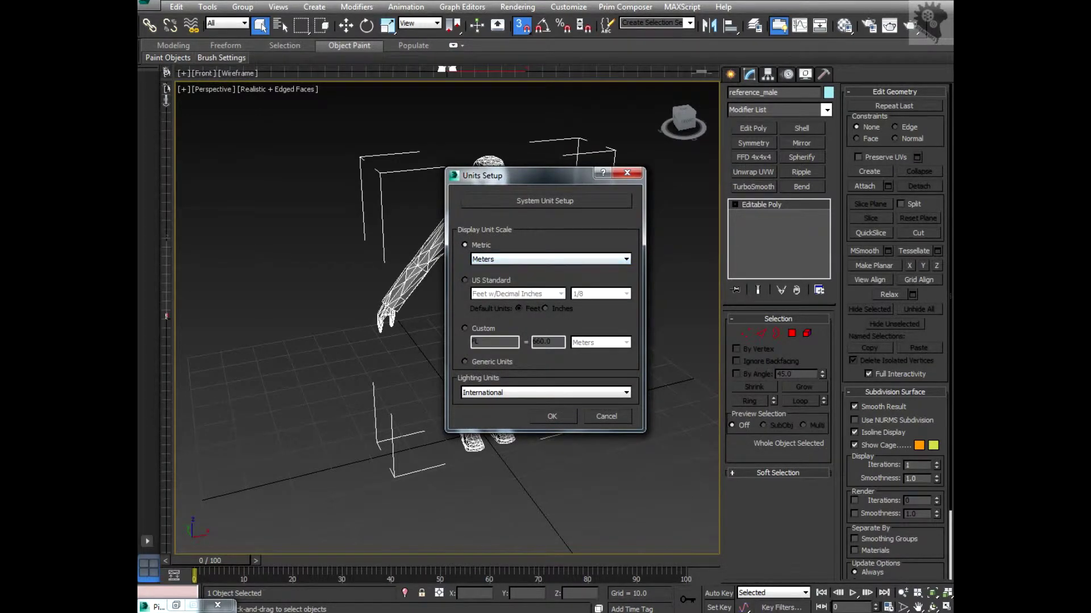
left_click(551, 417)
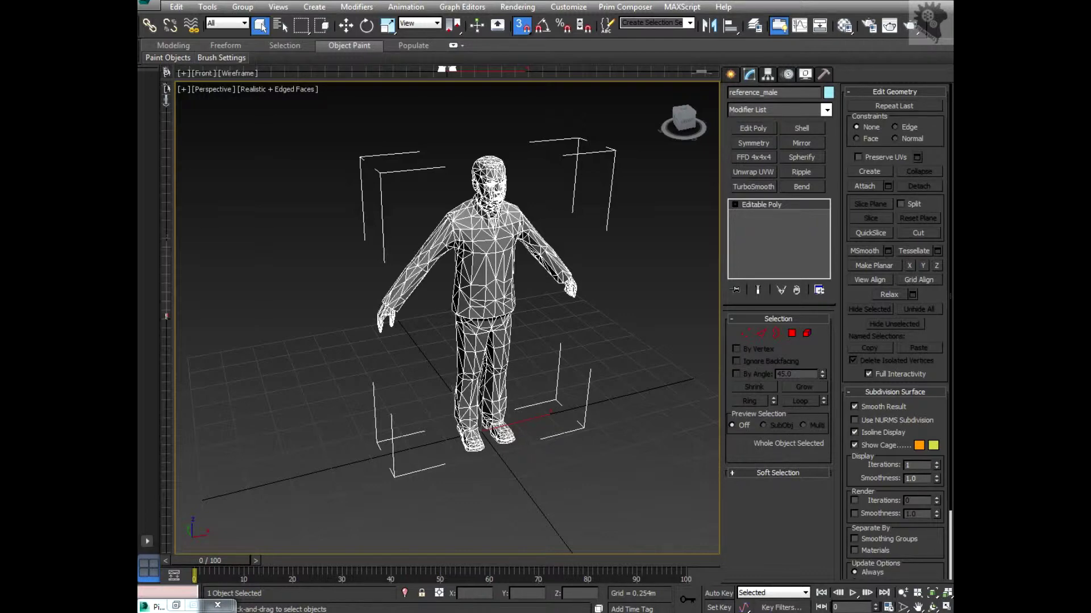
- Set the home grid spacing to 0.2 m in the grid and snap settings
middle_click_drag(489, 296, 488, 314)
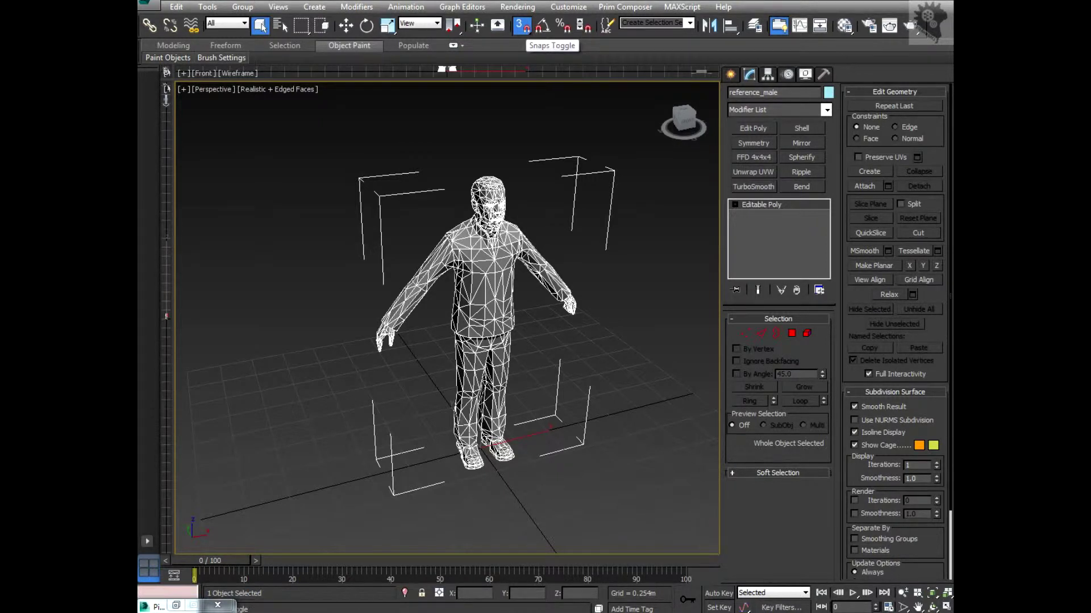
right_click(521, 26)
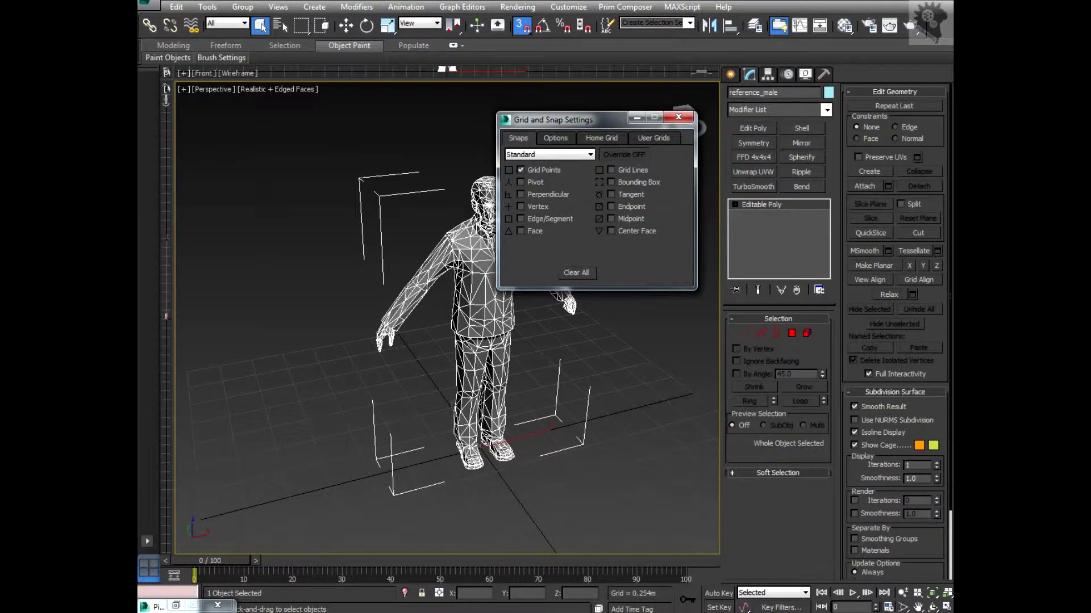
left_click(601, 138)
double_click(639, 161)
type("0.2")
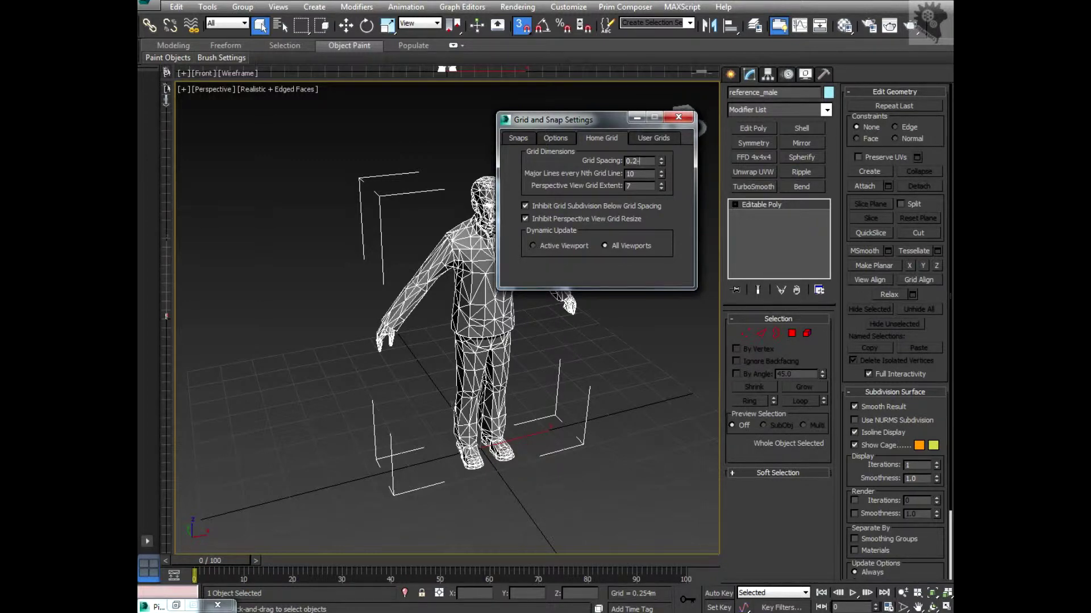
type("0")
key("Return")
left_click(678, 117)
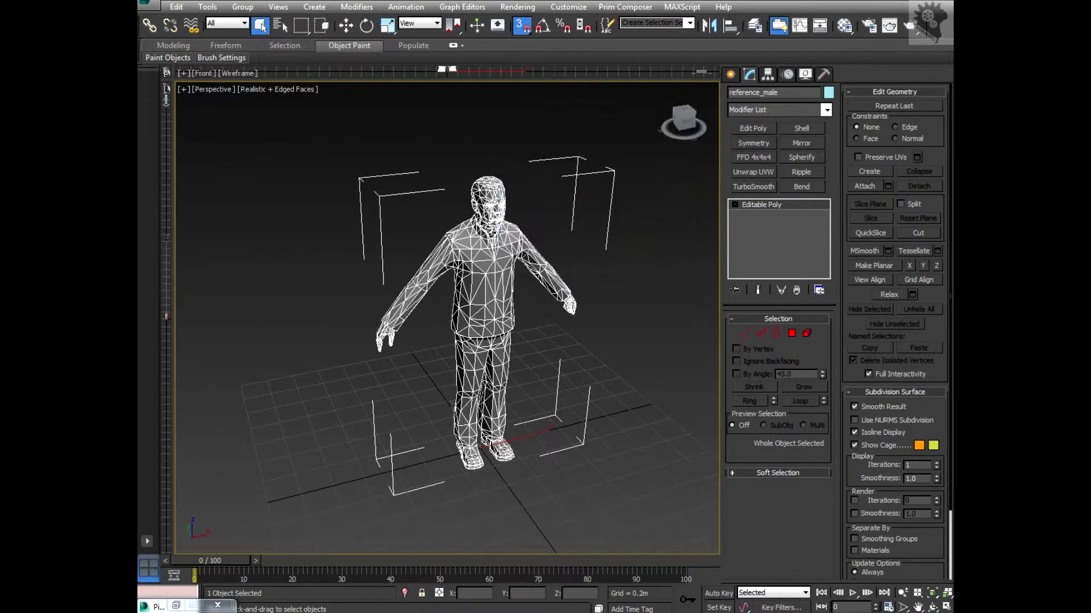
- Examine the male reference figure's head height against the grid in the left view, and return to an angled perspective view
key("l")
middle_click_drag(498, 233, 556, 358)
scroll(557, 359, "up", 6)
scroll(338, 334, "up", 4)
key("p")
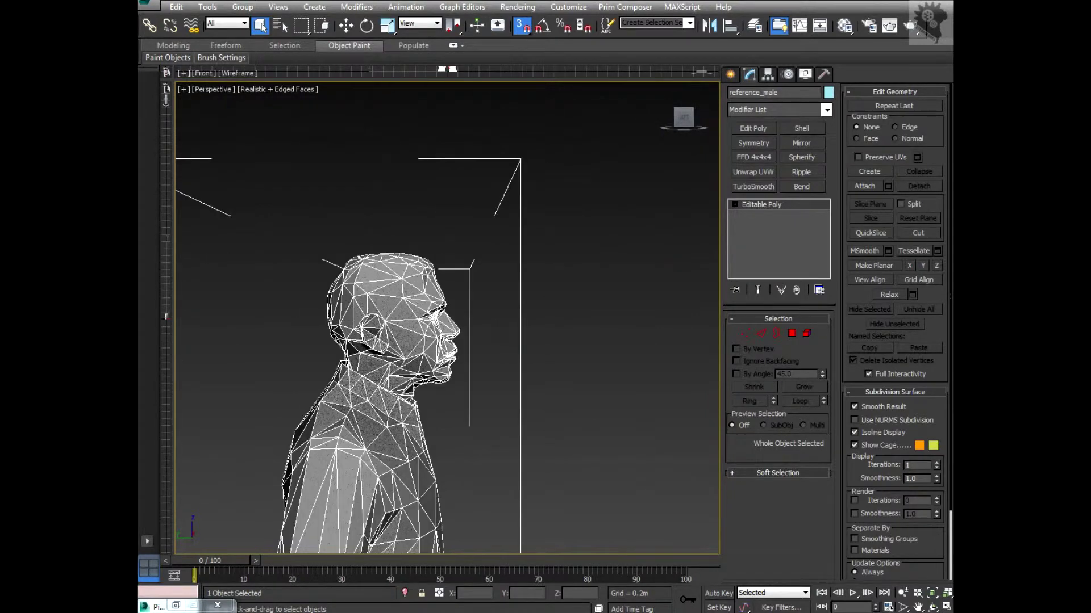
scroll(447, 318, "down", 6)
middle_click_drag(500, 296, 449, 329, "alt")
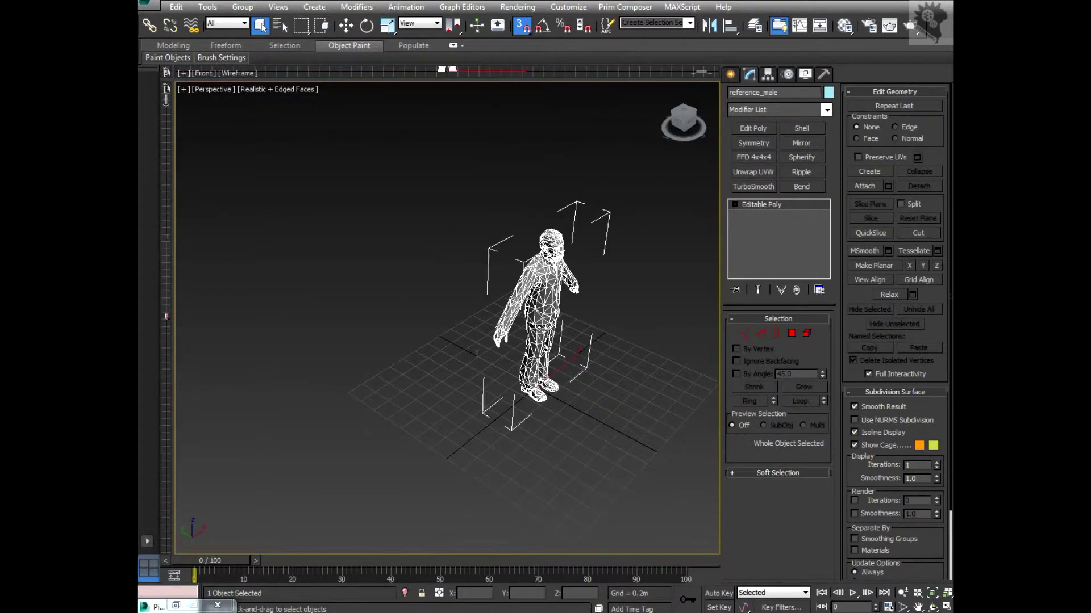
middle_click_drag(545, 318, 446, 288)
scroll(447, 288, "up", 4)
- Turn snapping off and create a box about 0.38 m long, 0.45 m wide and 0.59 m high in front of the figure
left_click(731, 75)
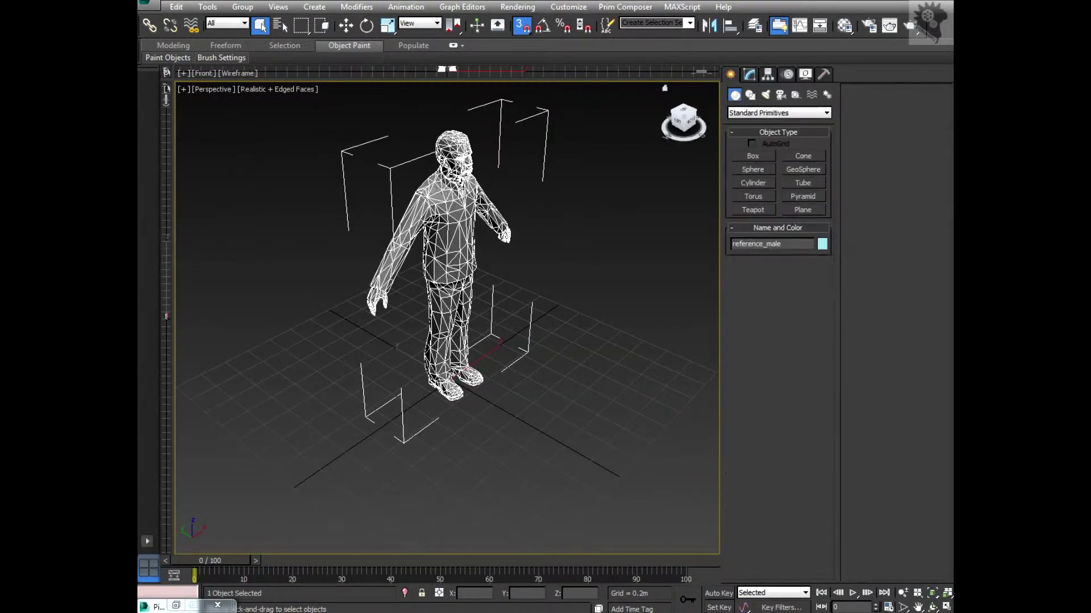
left_click(753, 156)
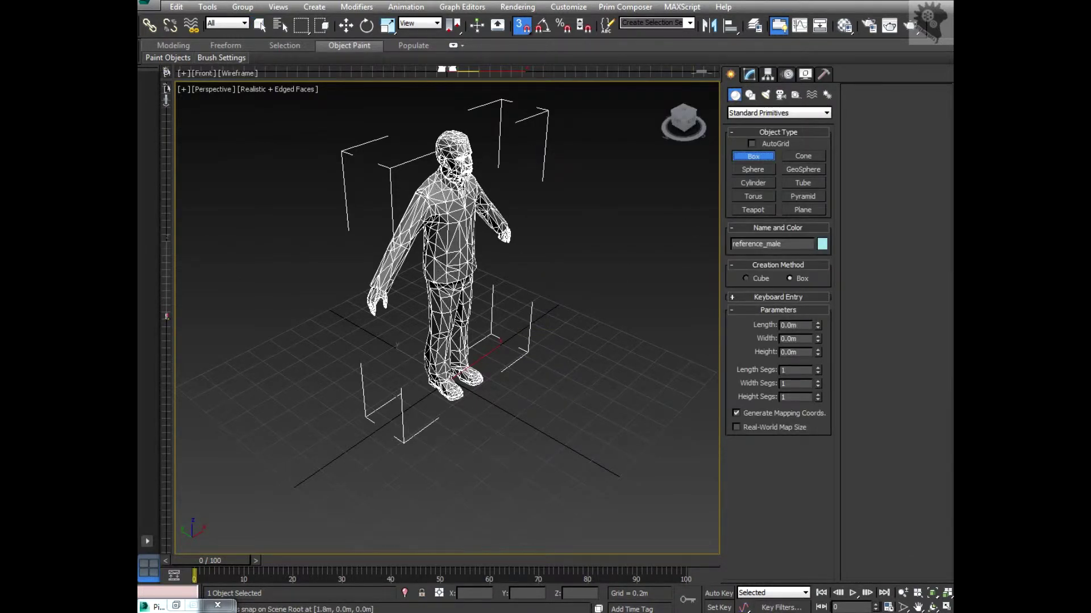
key("s")
left_click_drag(561, 373, 568, 428)
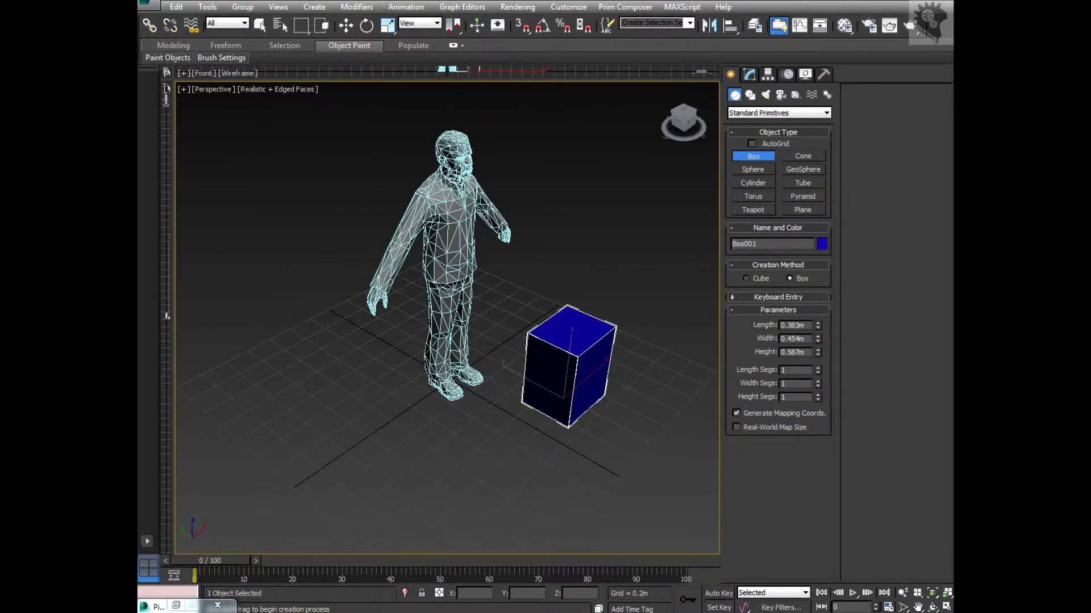
- Set the box's height to 2.2 m and both its length and width to 0.3 m
double_click(793, 352)
type("2.2")
key("Return")
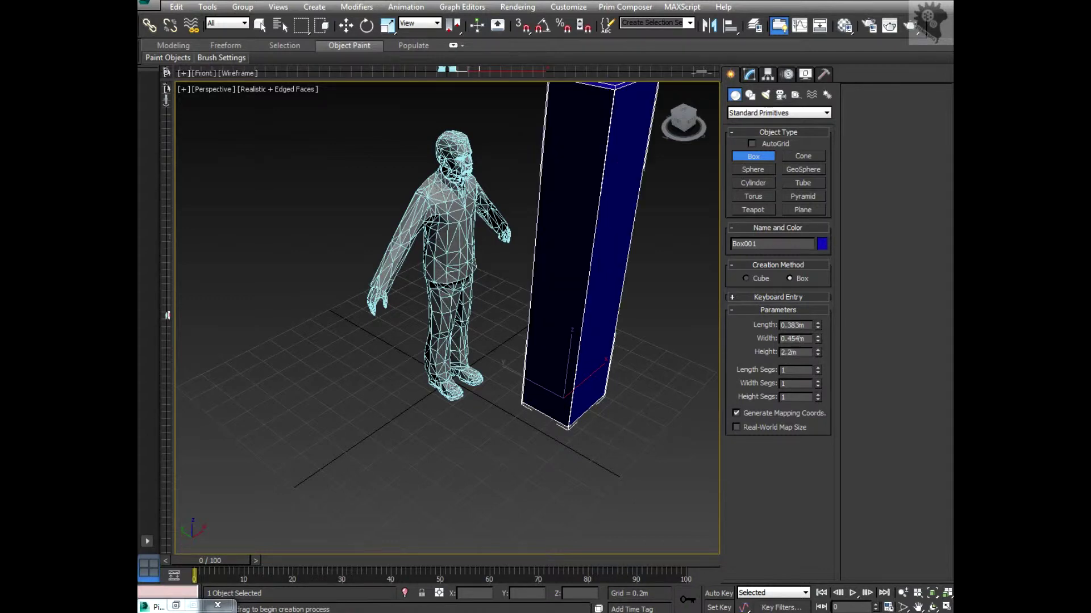
middle_click_drag(496, 270, 453, 318)
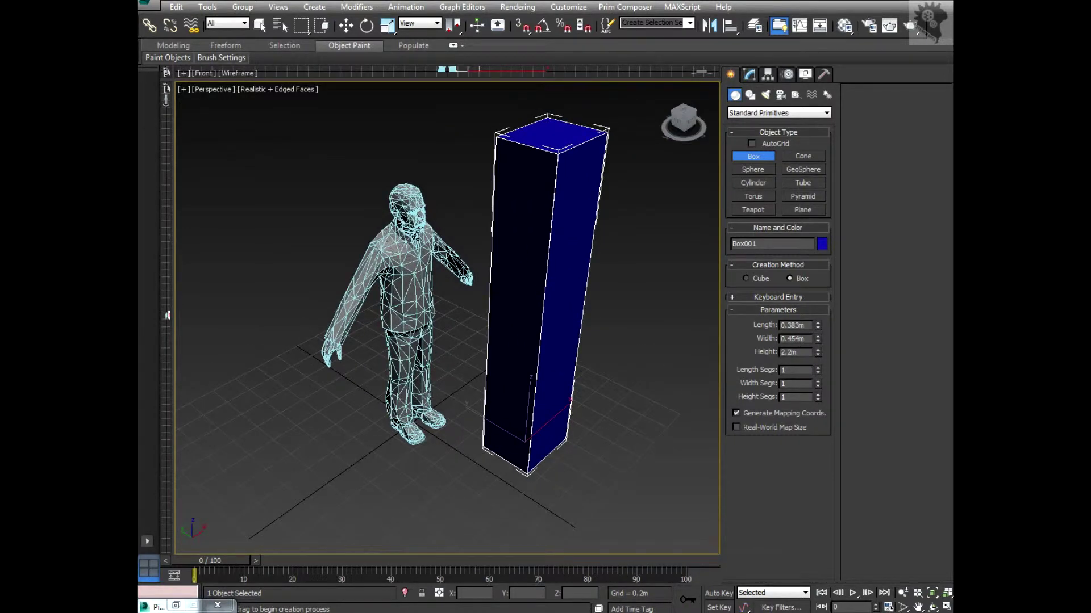
double_click(793, 325)
type("0.3")
key("Tab")
type("0.300")
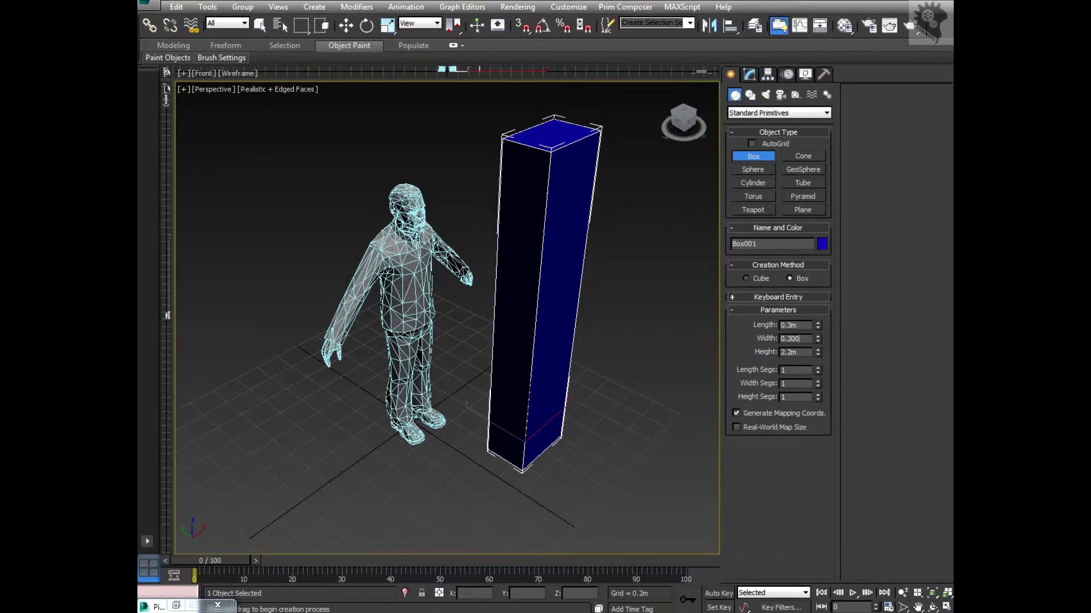
key("Return")
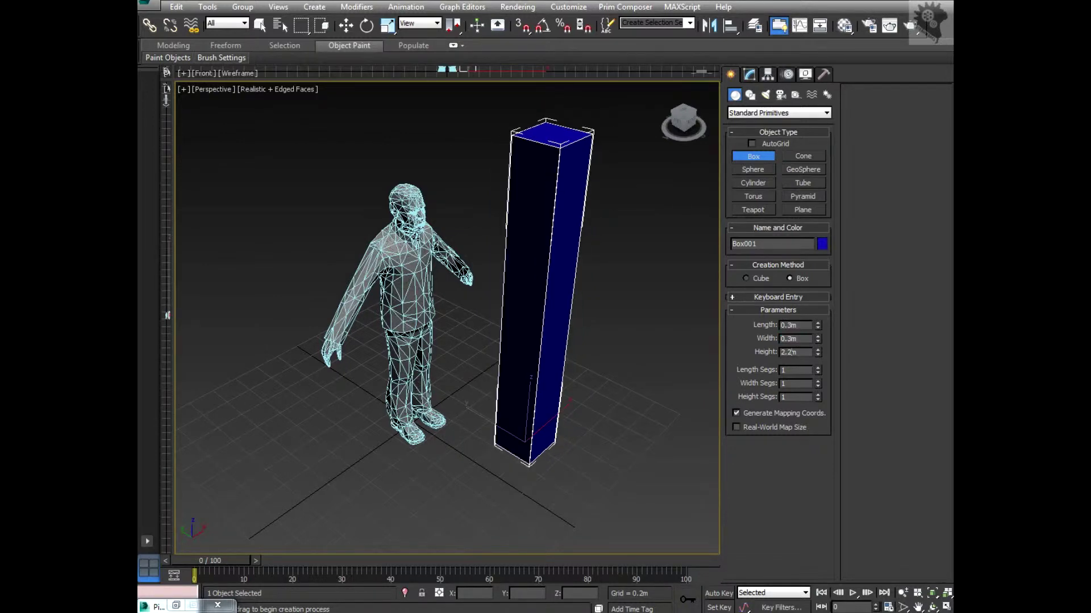
- Compare the box's height with the reference figure in the left view, and return to an angled perspective view
key("l")
middle_click_drag(455, 256, 379, 356)
middle_click_drag(536, 265, 400, 315)
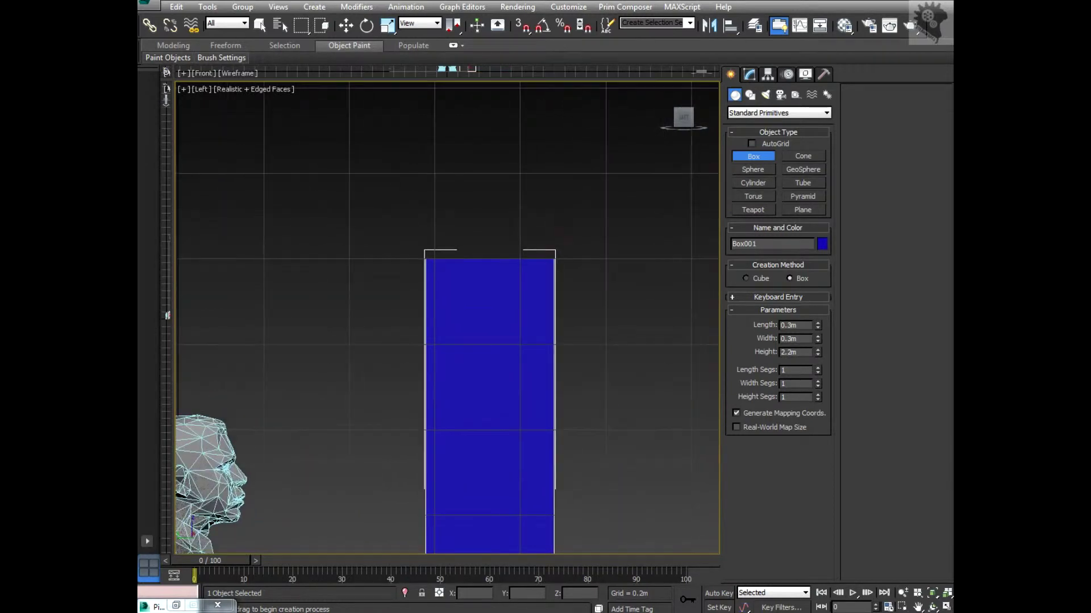
scroll(400, 315, "up", 2)
scroll(498, 218, "down", 3)
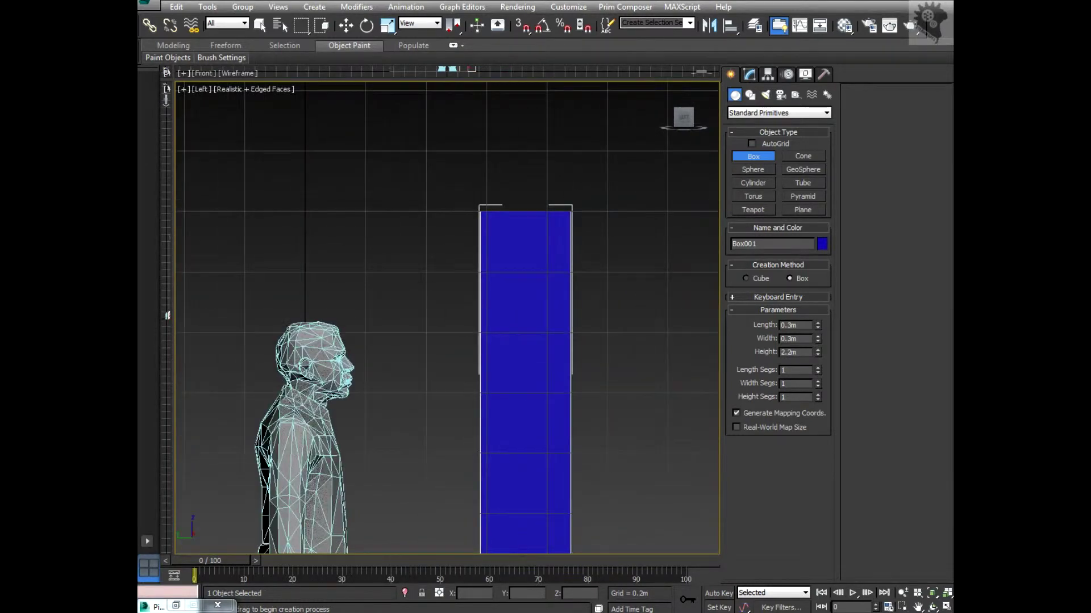
scroll(466, 217, "up", 2)
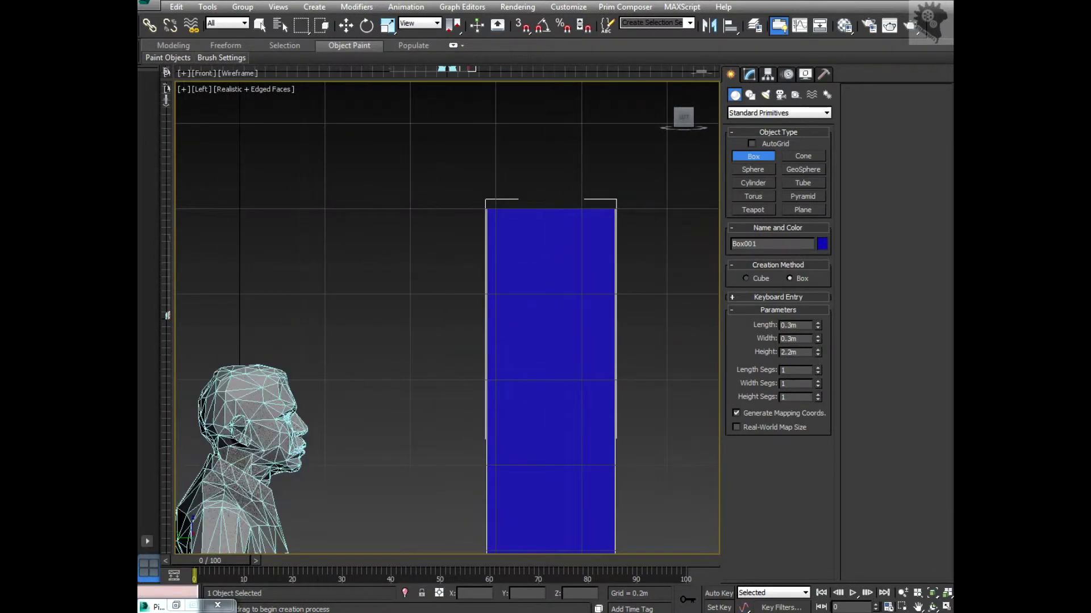
key("p")
scroll(498, 219, "down", 7)
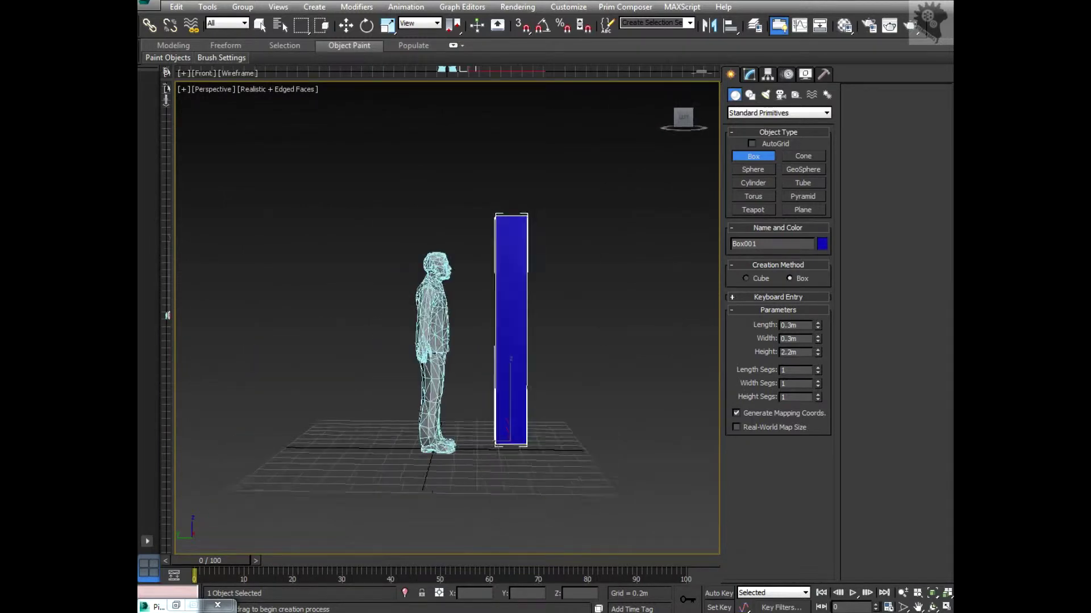
middle_click_drag(497, 218, 438, 241, "alt")
scroll(466, 291, "up", 2)
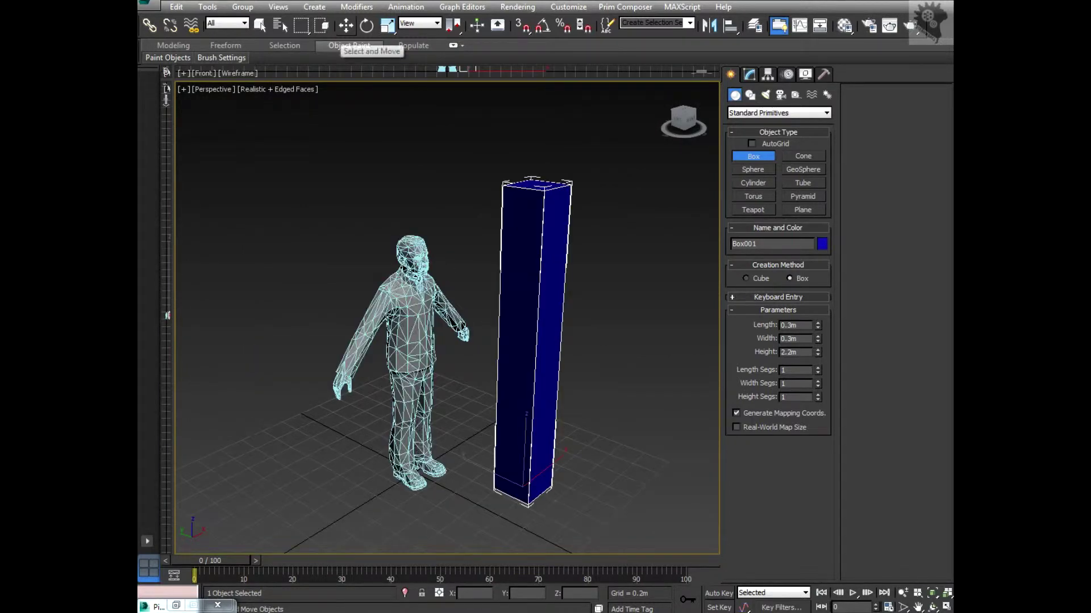
- Align the box with the figure by setting its X position to 0 m
left_click(346, 25)
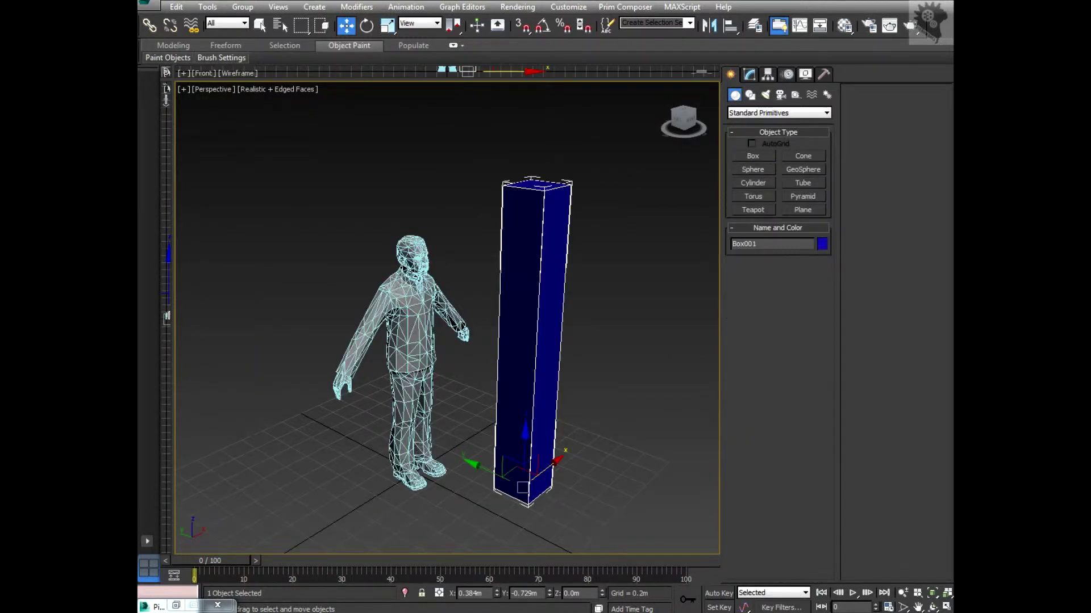
right_click(497, 593)
middle_click_drag(500, 364, 525, 280, "alt")
scroll(423, 344, "up", 2)
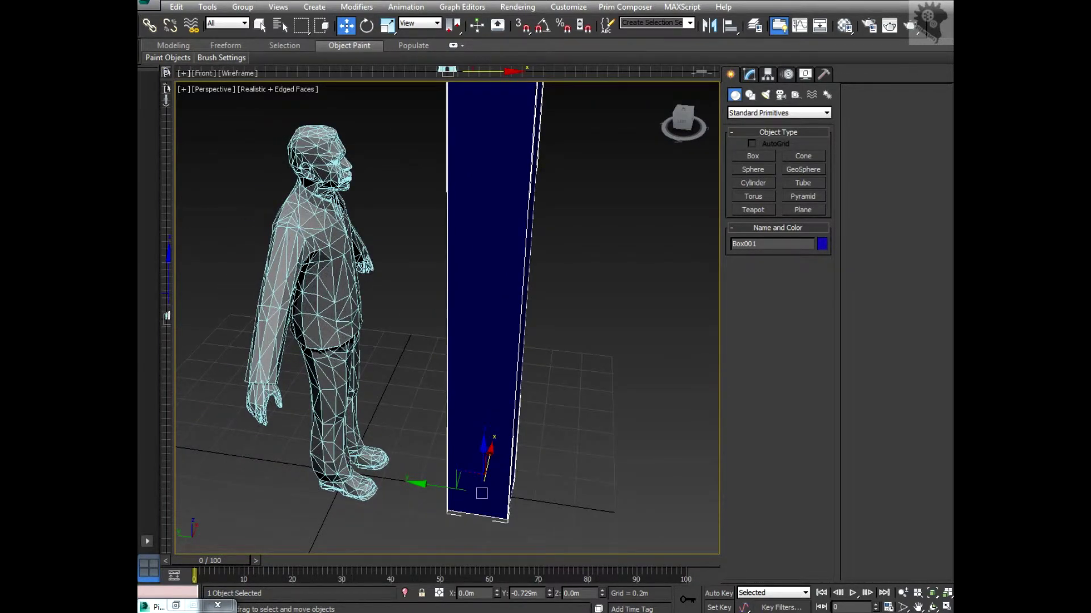
- Clone the box as a copy and move the copy away from the figure along Y to about -1.38 m
key("ctrl+v")
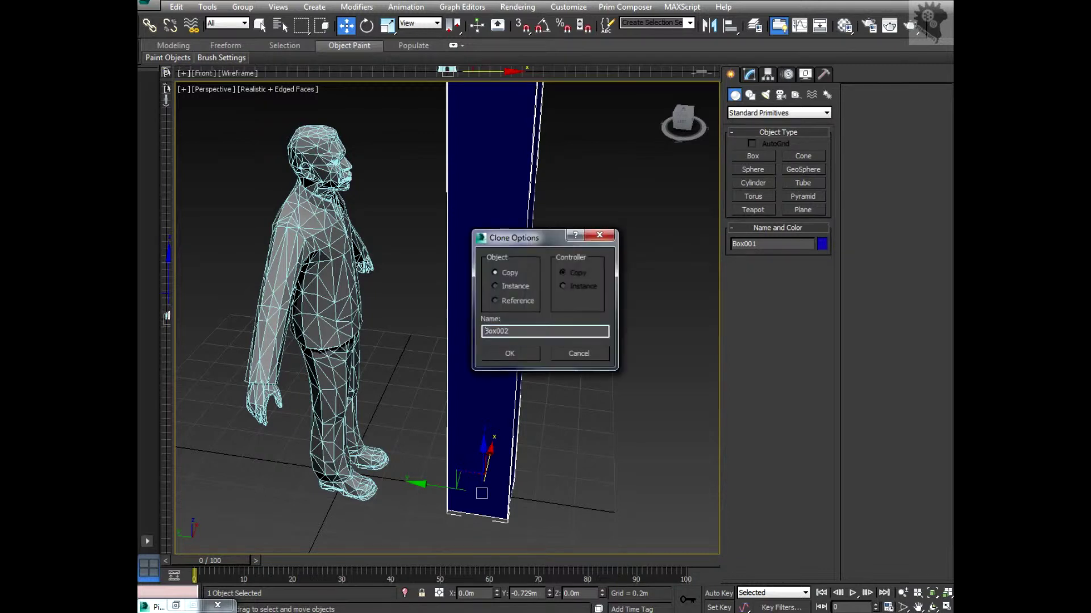
key("Return")
middle_click_drag(483, 341, 515, 341)
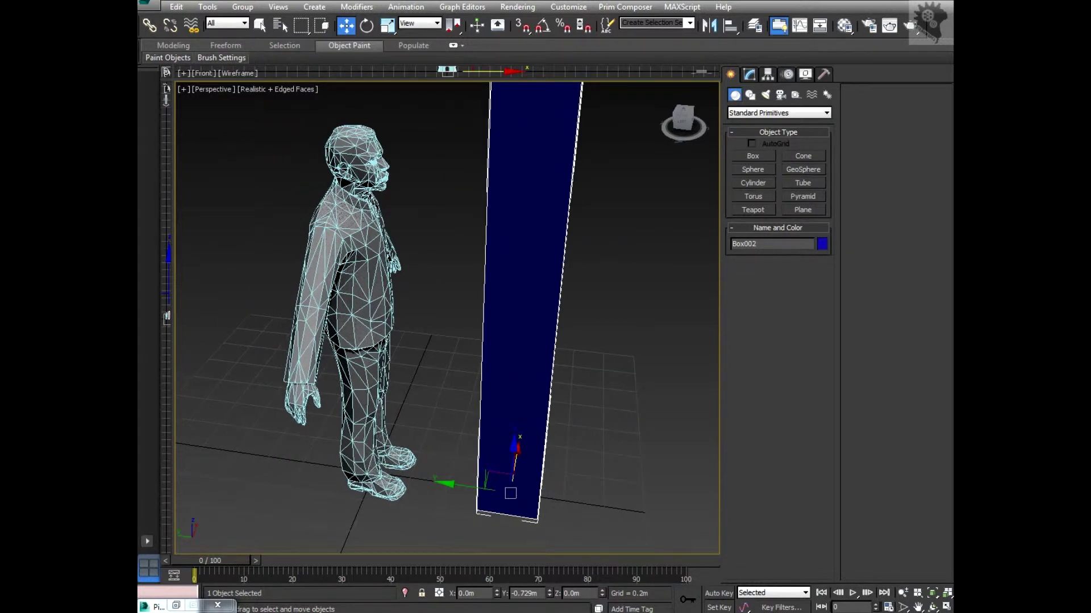
left_click_drag(474, 488, 606, 506)
scroll(605, 455, "up", 2)
middle_click_drag(606, 455, 509, 456)
scroll(577, 464, "down", 5)
- Set the copied box's height to 2.5 m
left_click(750, 74)
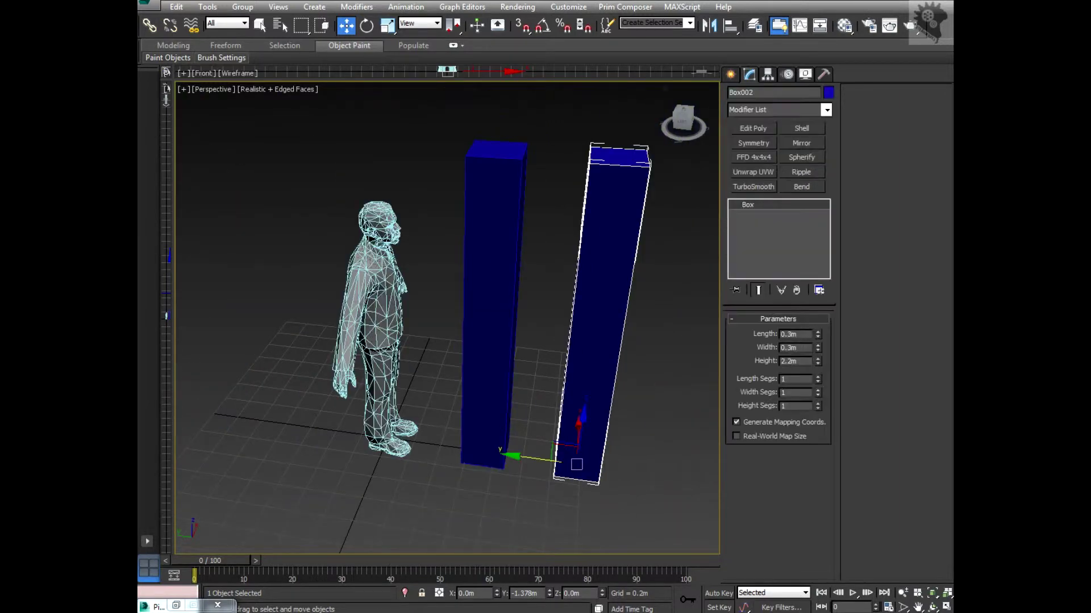
left_click_drag(798, 361, 779, 361)
type("2.")
key("Return")
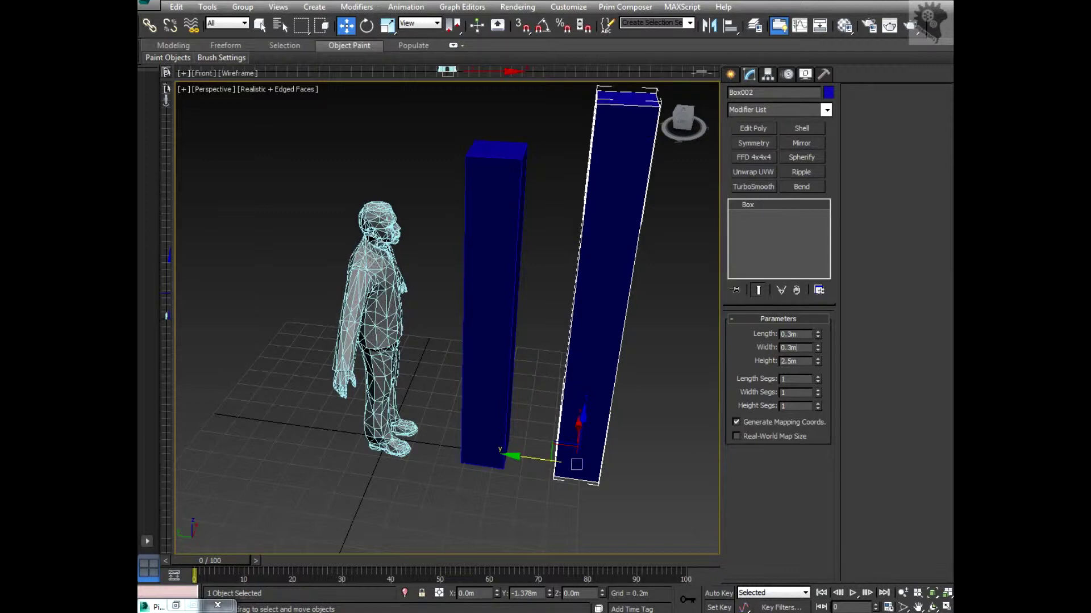
- Thin the copied box into a panel by reducing its length to 0.04 m
middle_click_drag(556, 306, 477, 335)
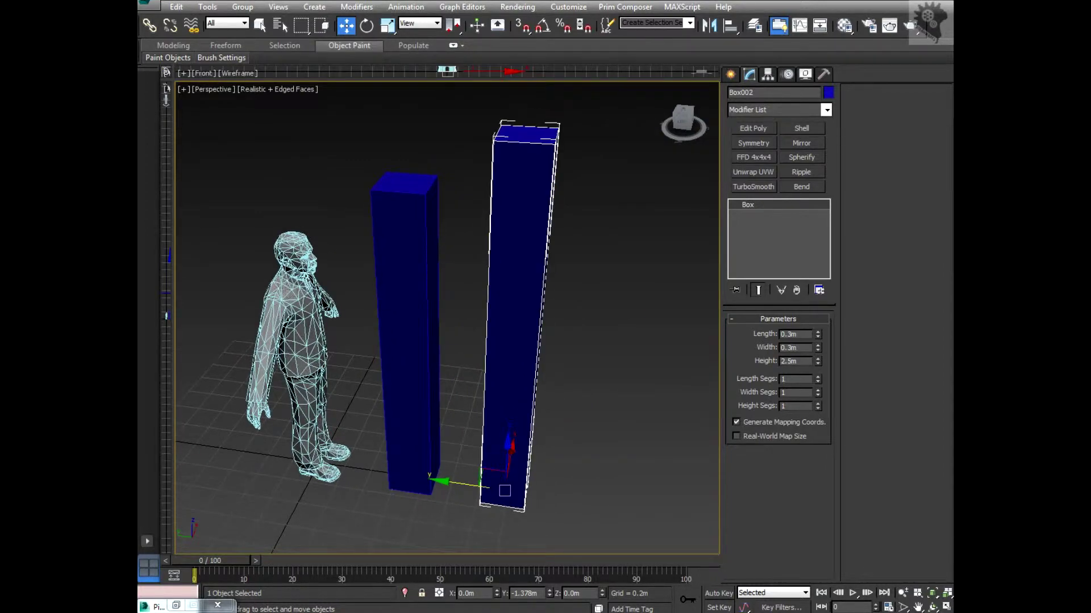
left_click_drag(798, 334, 780, 334)
type("0")
key("Tab")
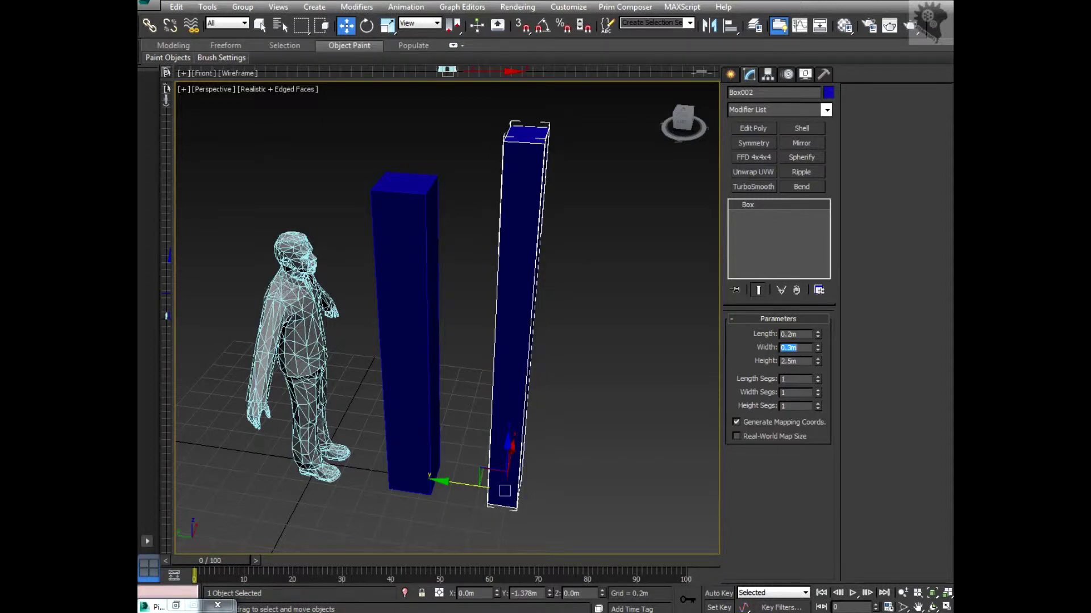
left_click_drag(817, 334, 818, 414)
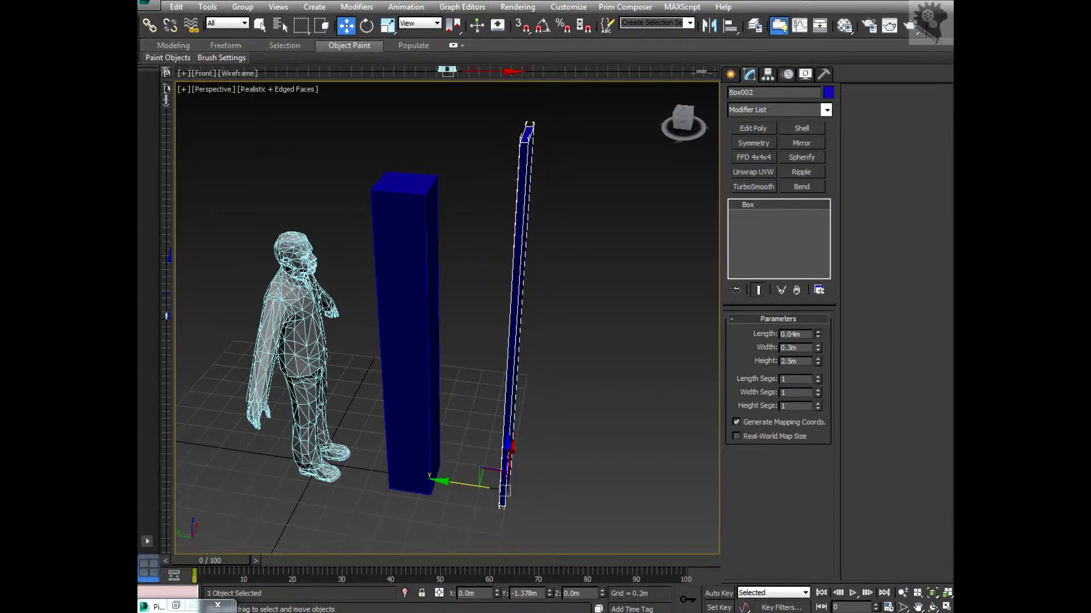
- Widen the thin panel to about 1.1 m so that it has door-like proportions
middle_click_drag(574, 324, 647, 363, "alt")
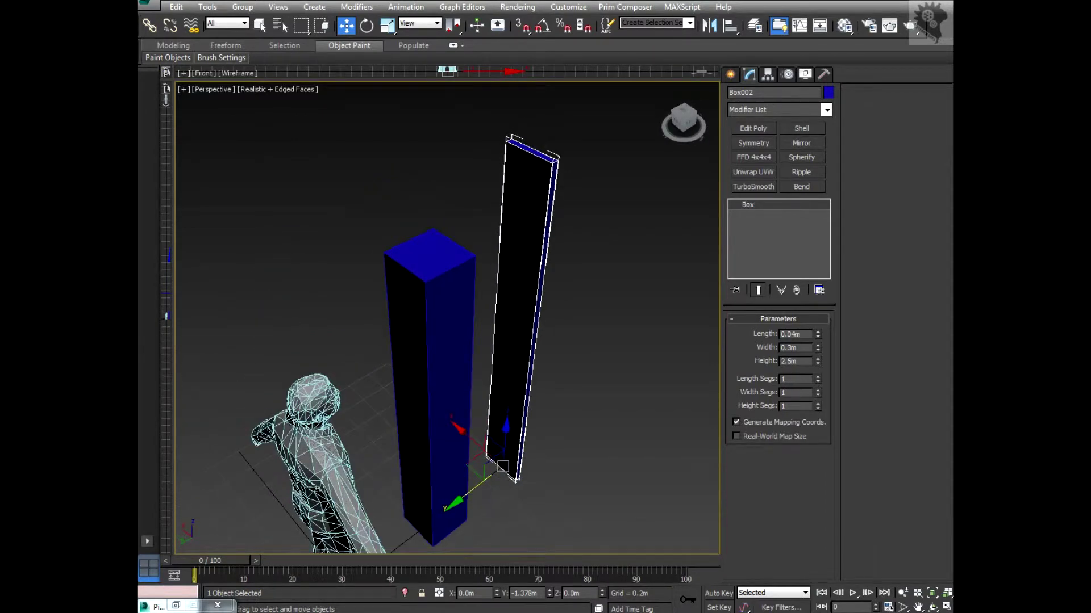
left_click_drag(818, 347, 818, 328)
middle_click_drag(454, 340, 522, 332, "alt")
scroll(534, 304, "down", 5)
middle_click_drag(522, 332, 534, 353)
middle_click_drag(500, 307, 518, 344)
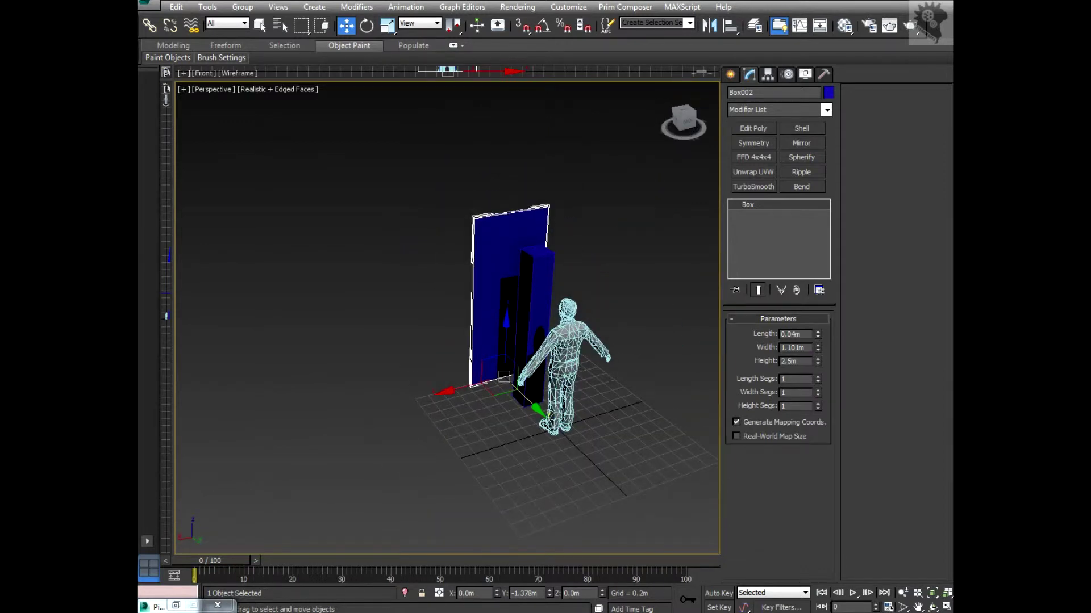
- Rename the 2.2 m tall box beside the figure as avatar
left_click(537, 274)
left_click_drag(773, 93, 726, 94)
type("avatar")
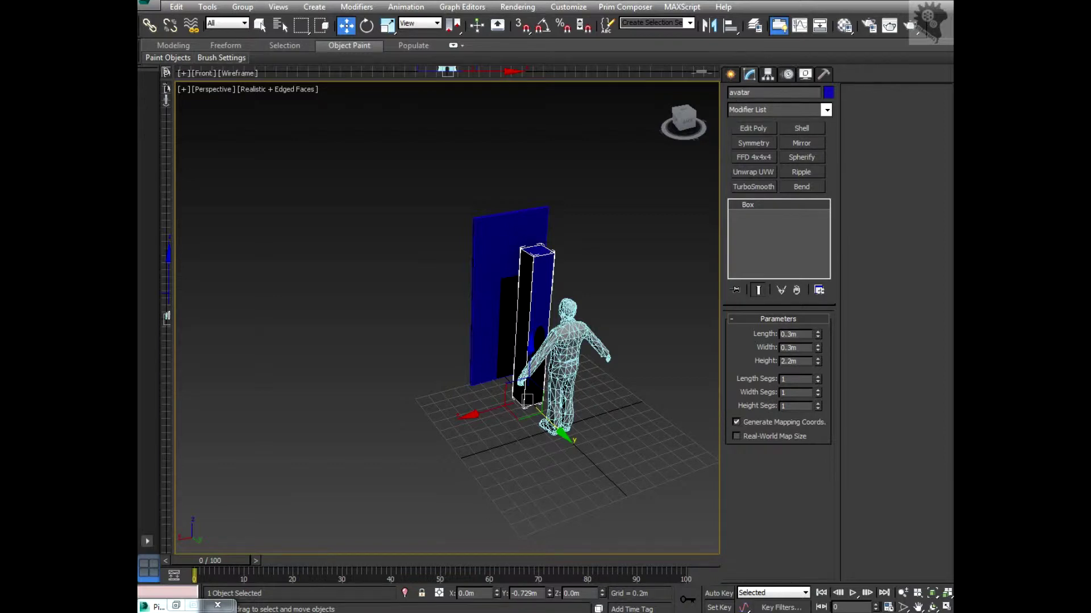
- Rename the thin panel behind the figure as door and give it a light green object color
left_click(504, 376)
left_click_drag(765, 93, 716, 93)
type("door")
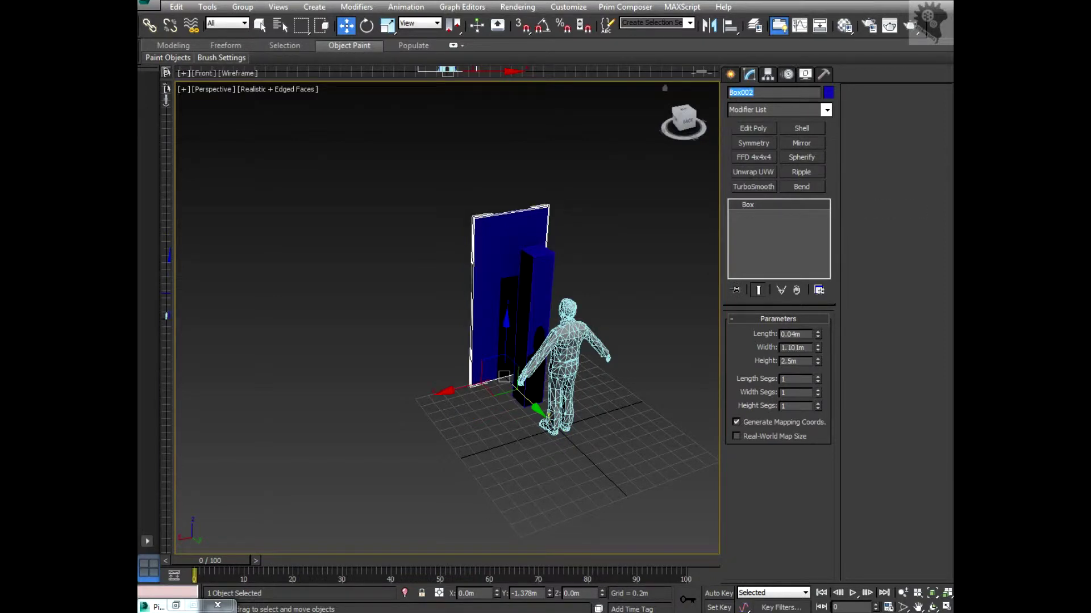
left_click(602, 216)
left_click(505, 249)
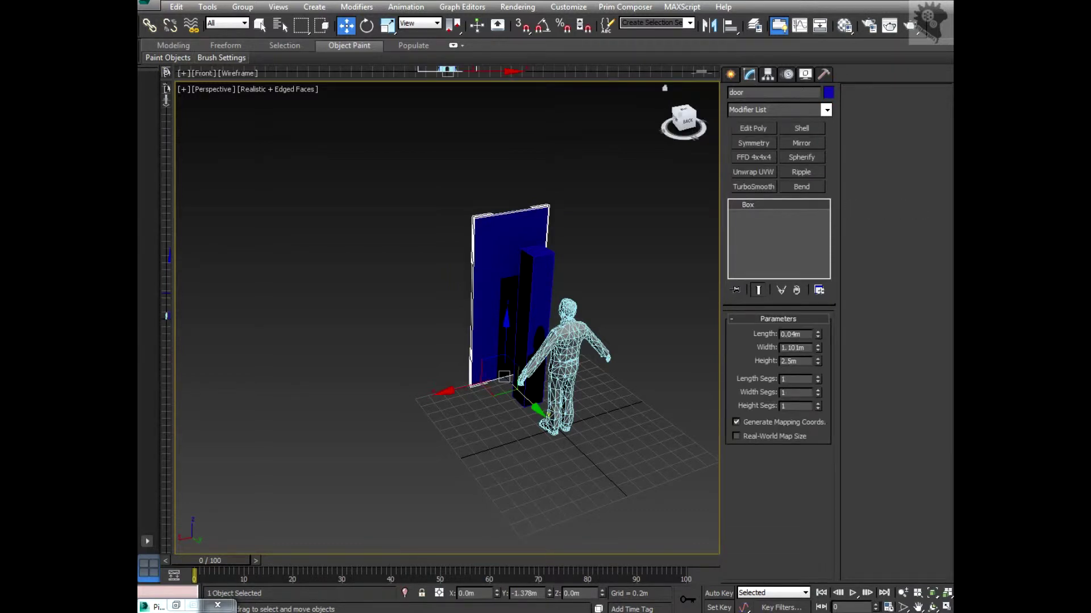
left_click(828, 93)
left_click(696, 161)
left_click(801, 268)
- Change the avatar box's object color to light cyan-blue
left_click(543, 284)
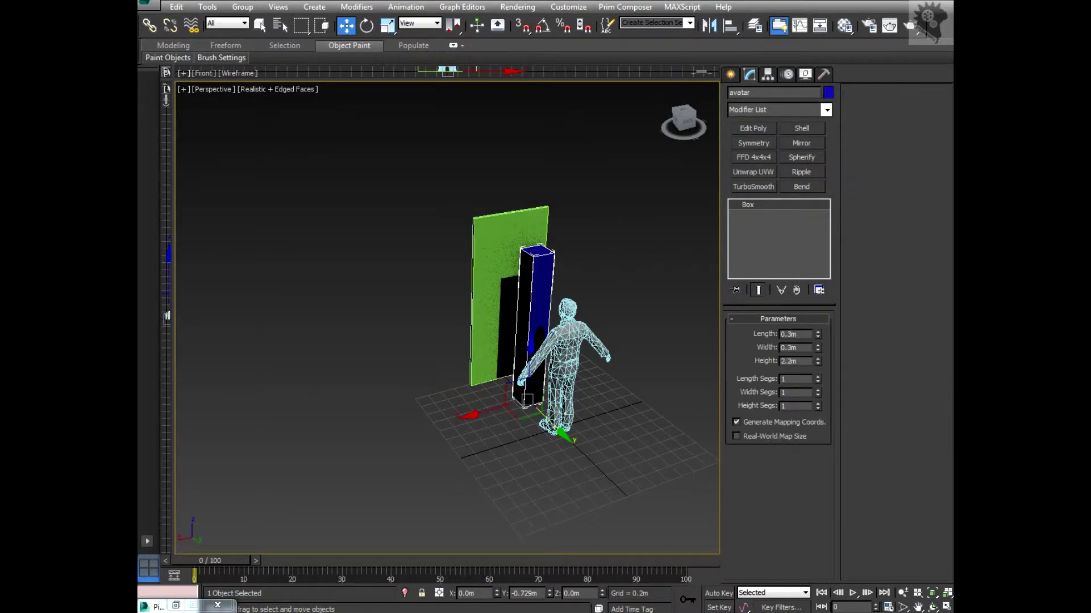
left_click(829, 92)
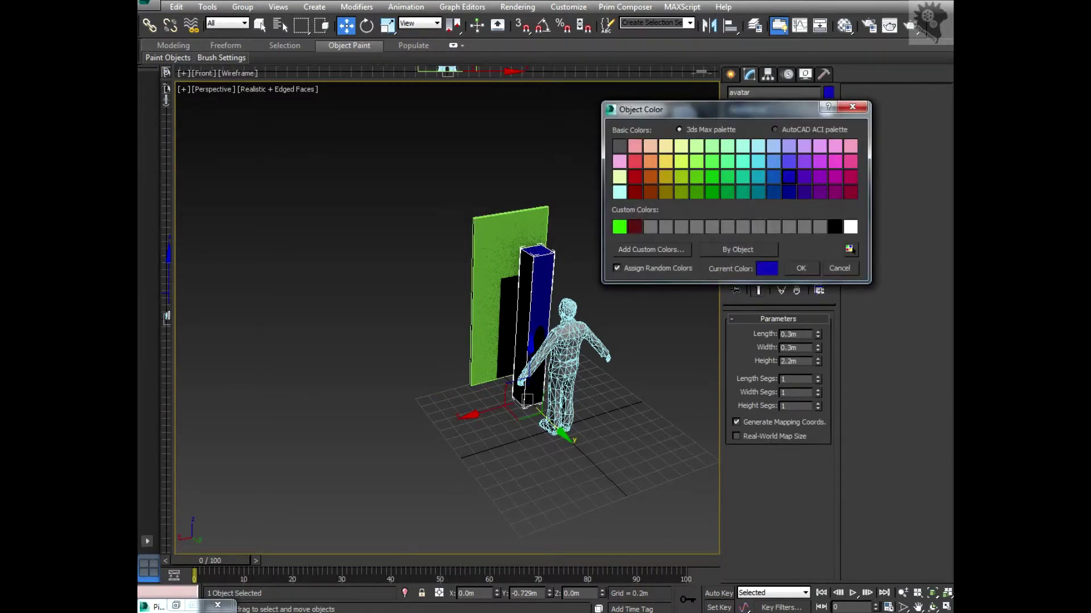
left_click(757, 146)
left_click(801, 268)
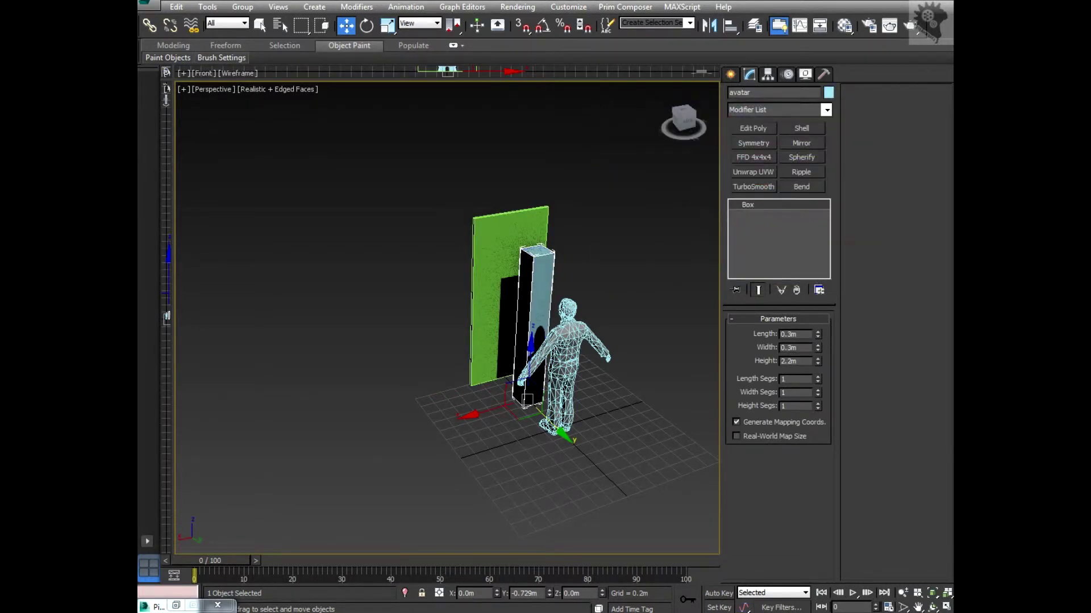
- Compare the male figure's height with the avatar box and the door from several angles
middle_click_drag(545, 340, 431, 329, "alt")
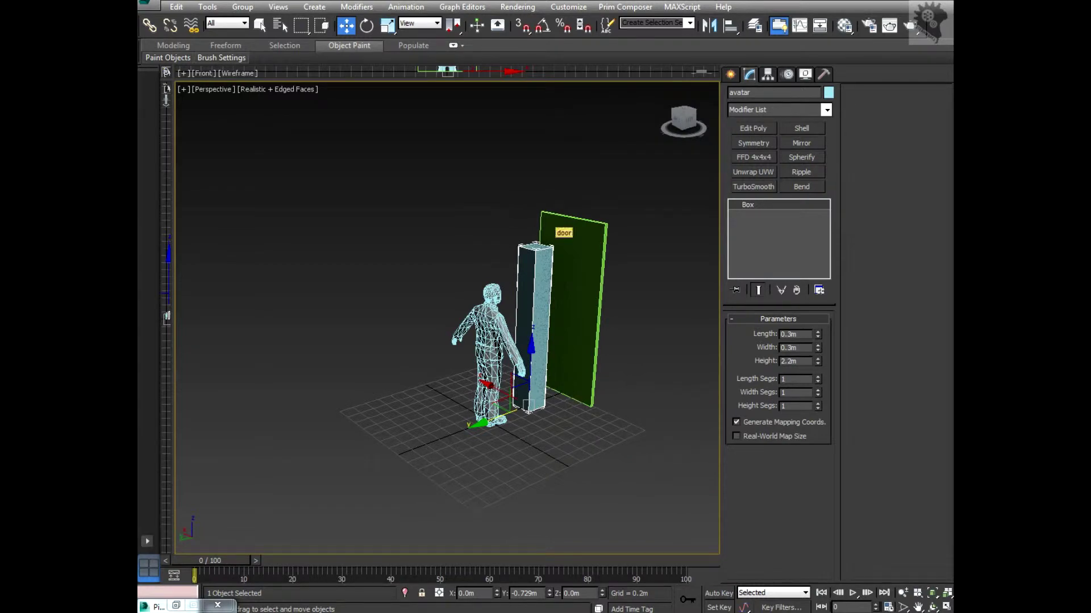
middle_click_drag(555, 222, 505, 224, "alt")
scroll(515, 247, "up", 3)
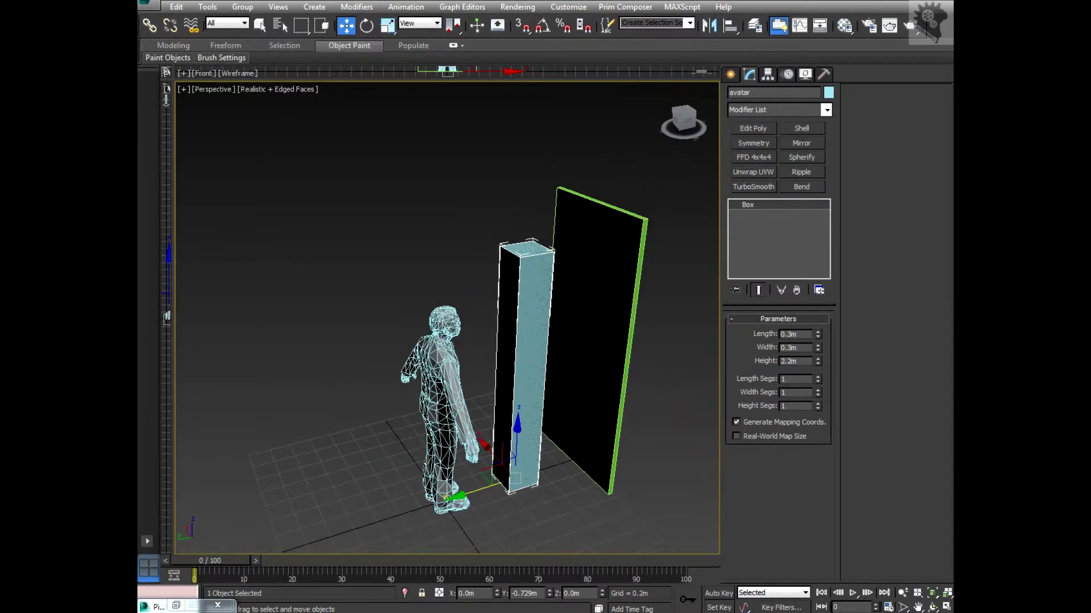
middle_click_drag(453, 330, 445, 330, "alt")
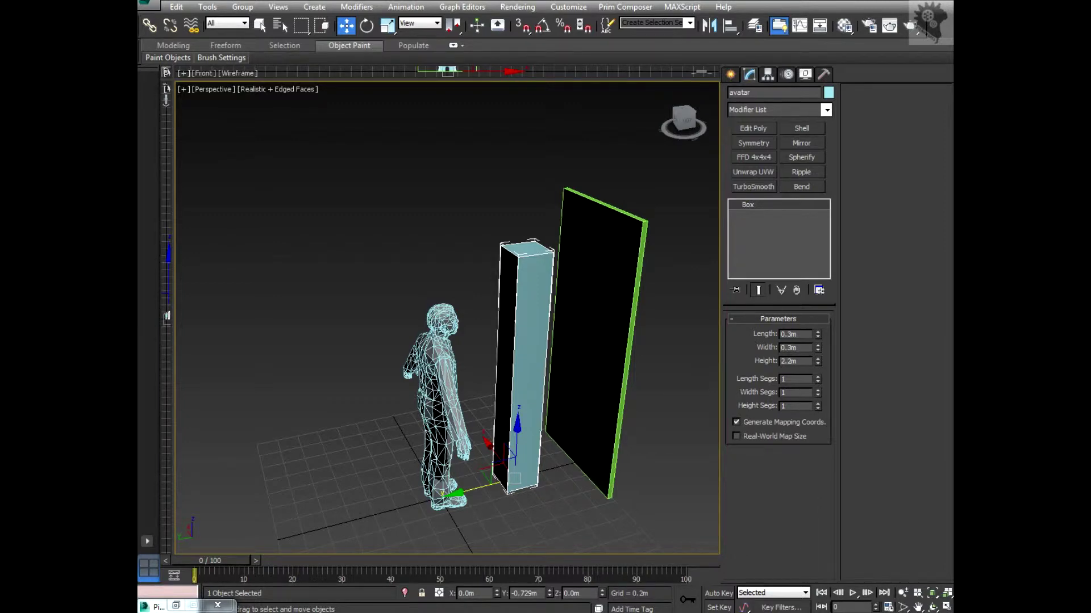
left_click(439, 366)
middle_click_drag(446, 318, 446, 281, "alt")
mouse_move(392, 307)
middle_mouse_down("alt")
mouse_move(412, 296)
mouse_move(398, 287)
middle_mouse_up("alt")
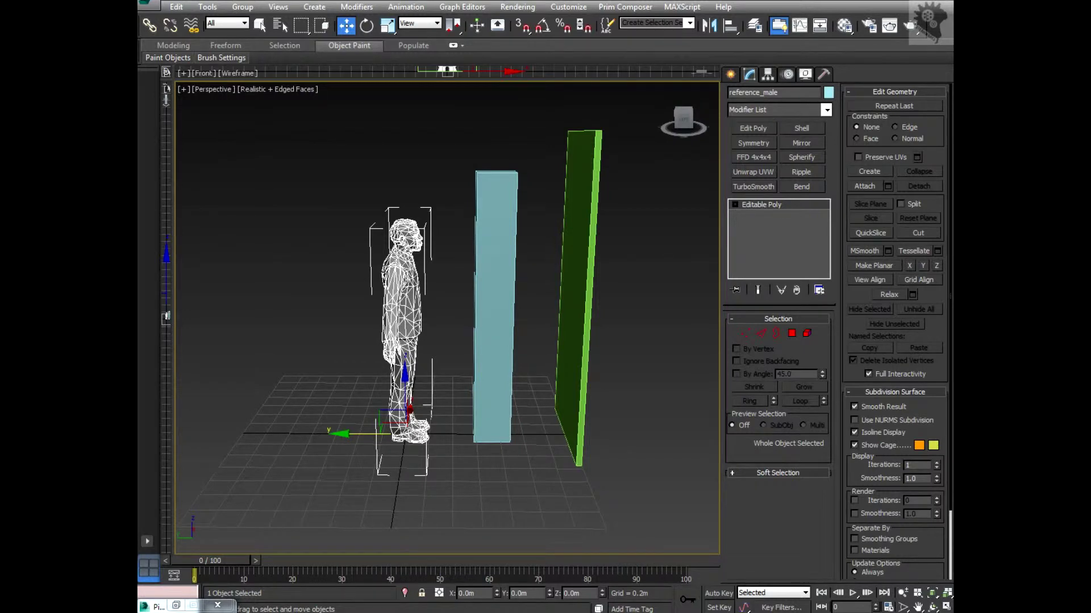
middle_click_drag(420, 328, 352, 363)
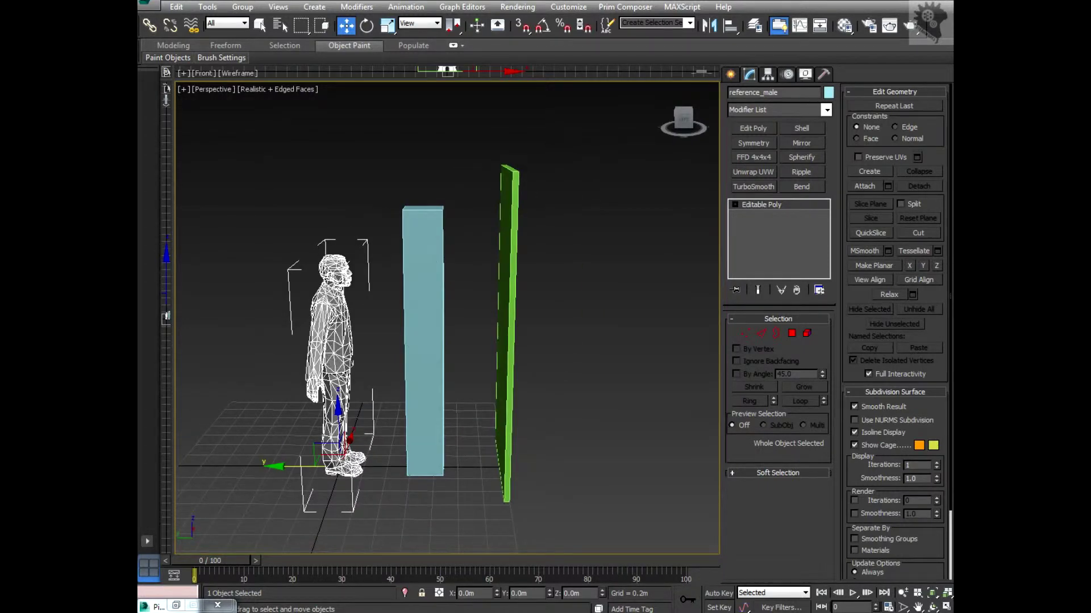
- In the left view, scale the male figure uniformly to about 118% so its height nearly matches the avatar box
key("l")
scroll(447, 318, "down", 4)
middle_click_drag(447, 319, 505, 203)
scroll(447, 318, "up", 2)
left_click(388, 26)
middle_click_drag(447, 318, 446, 270)
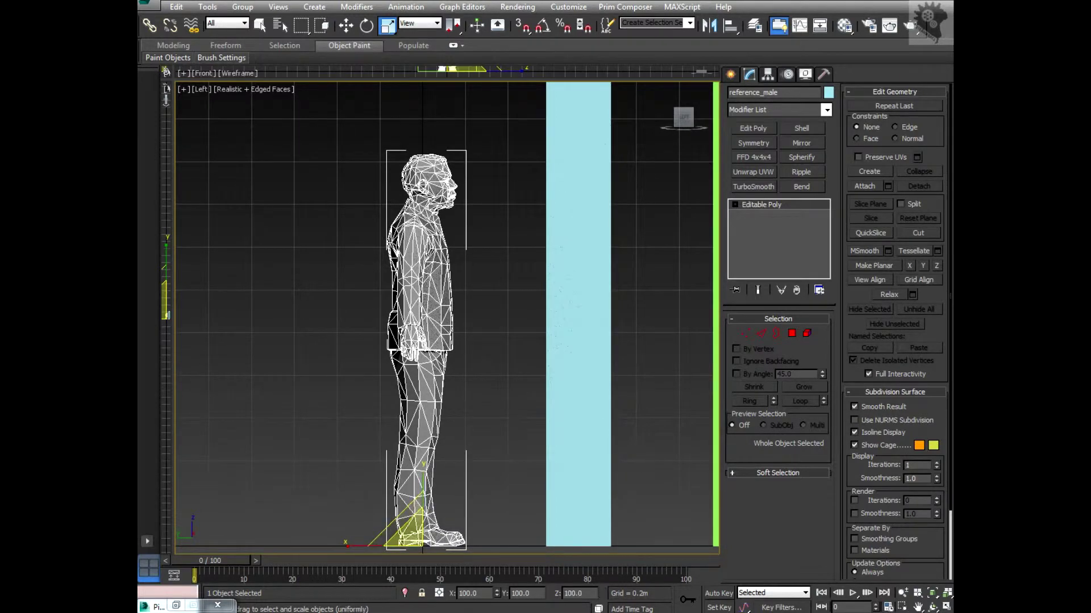
left_click_drag(414, 537, 419, 488)
scroll(446, 377, "down", 3)
middle_click_drag(461, 338, 450, 440)
scroll(450, 439, "up", 6)
scroll(432, 416, "down", 5)
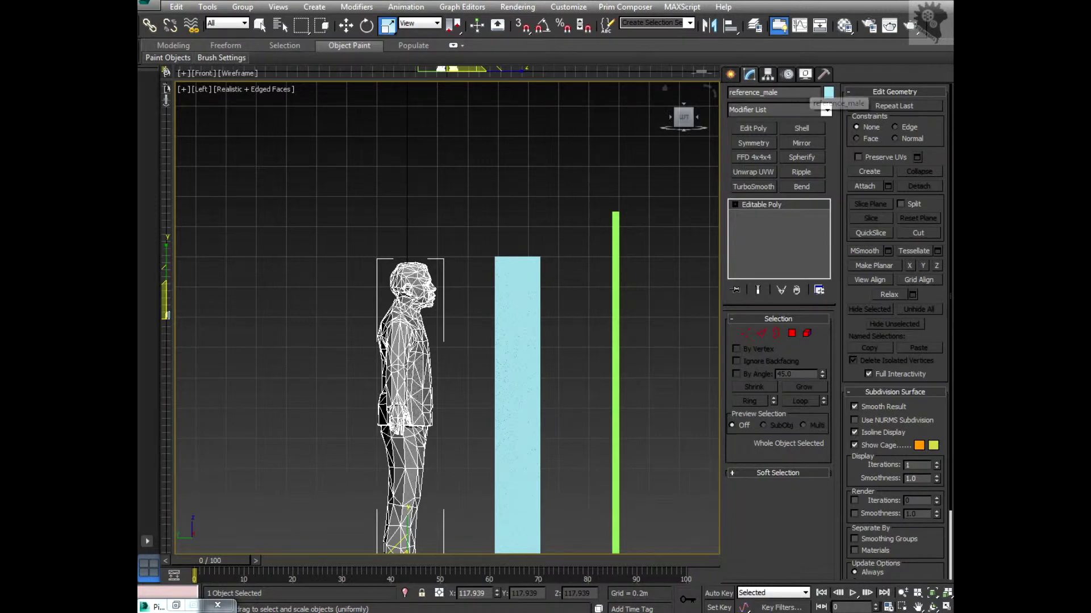
scroll(529, 220, "down", 3)
middle_click_drag(529, 220, 477, 221)
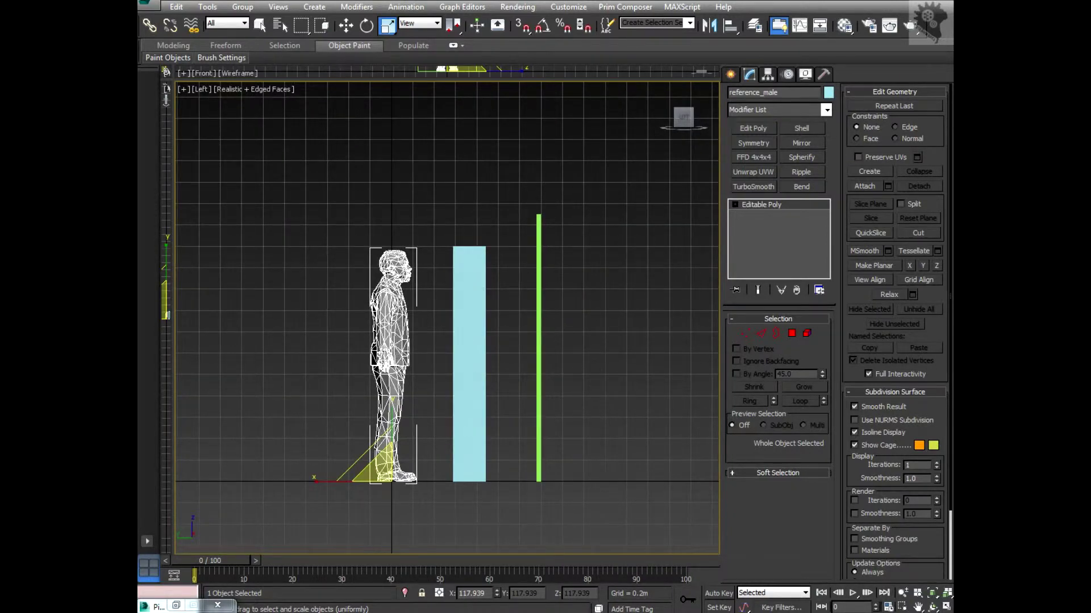
- Select the avatar box and the door in turn to review their dimensions beside the figure
left_click_drag(300, 221, 409, 404)
left_click_drag(448, 172, 492, 329)
left_click_drag(494, 189, 457, 360)
left_click_drag(445, 158, 503, 366)
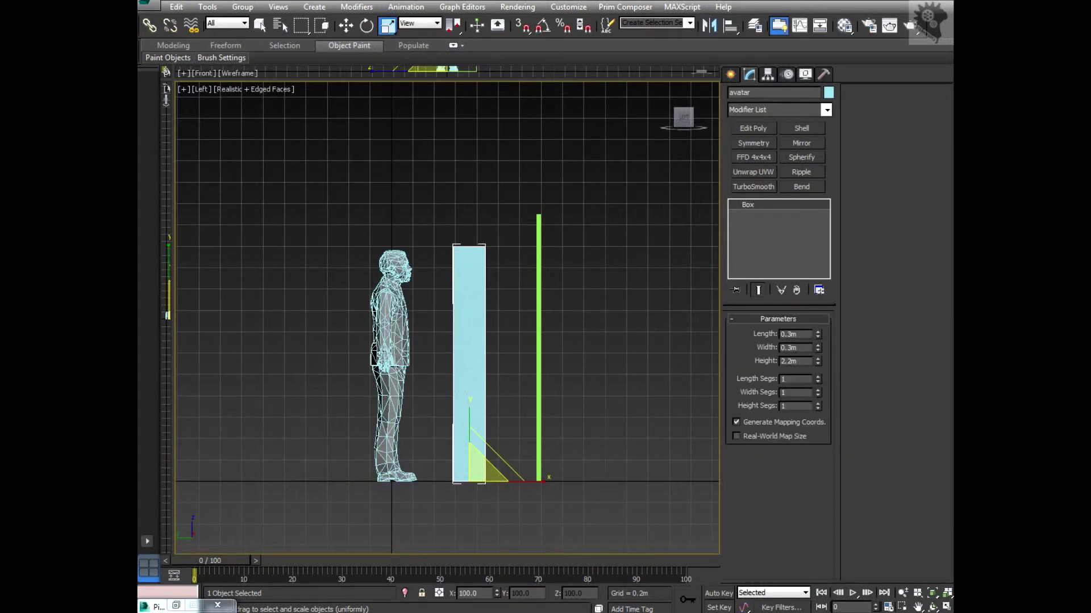
left_click_drag(627, 285, 627, 285)
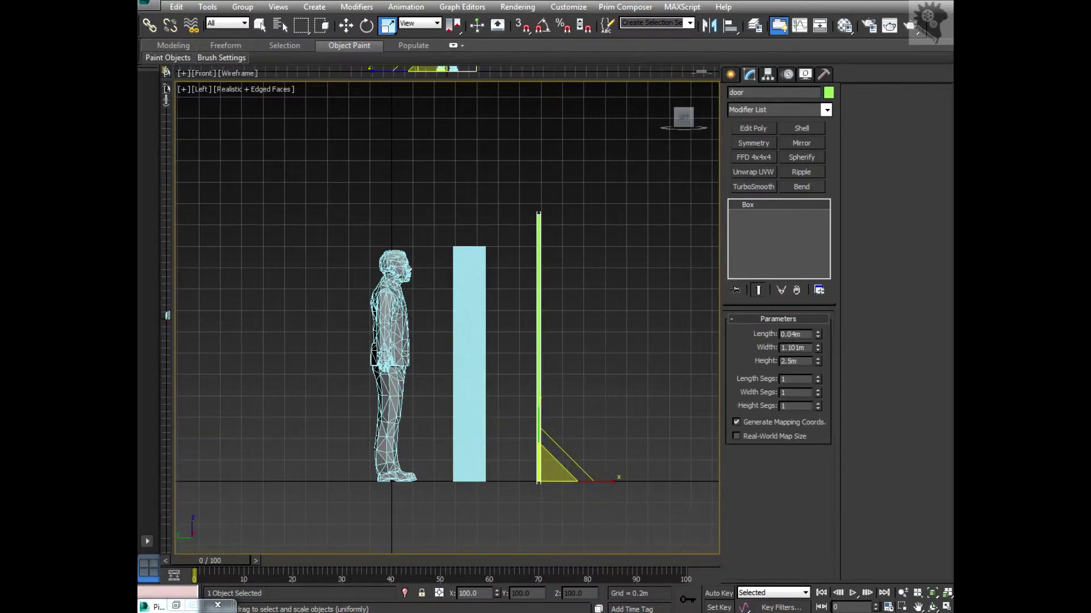
- Move the avatar box to Y 0 so that it stands at the scene origin
left_click(469, 352)
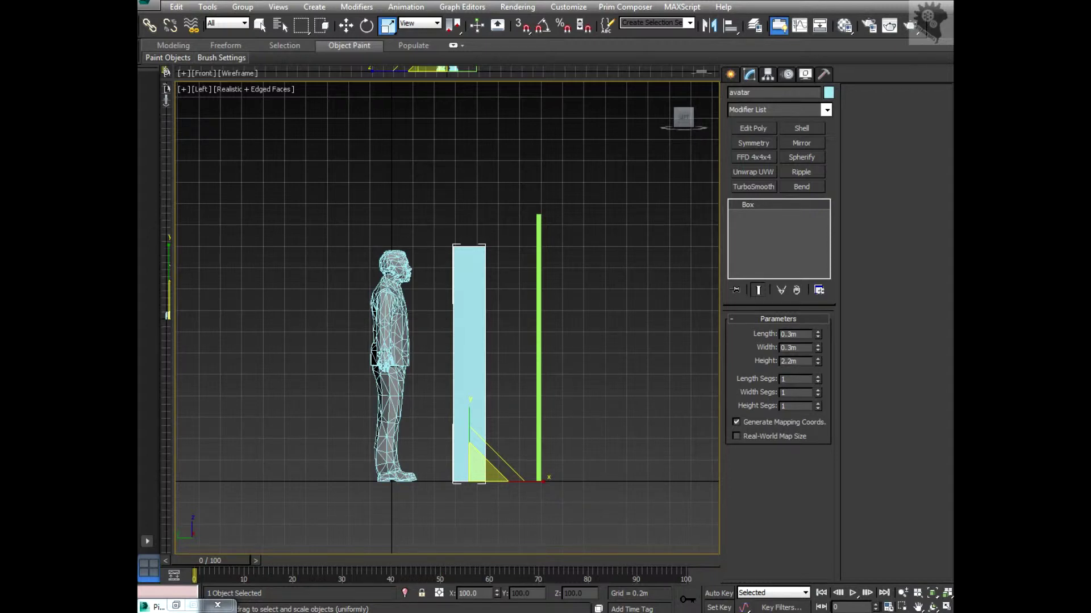
left_click_drag(418, 211, 501, 302)
key("w")
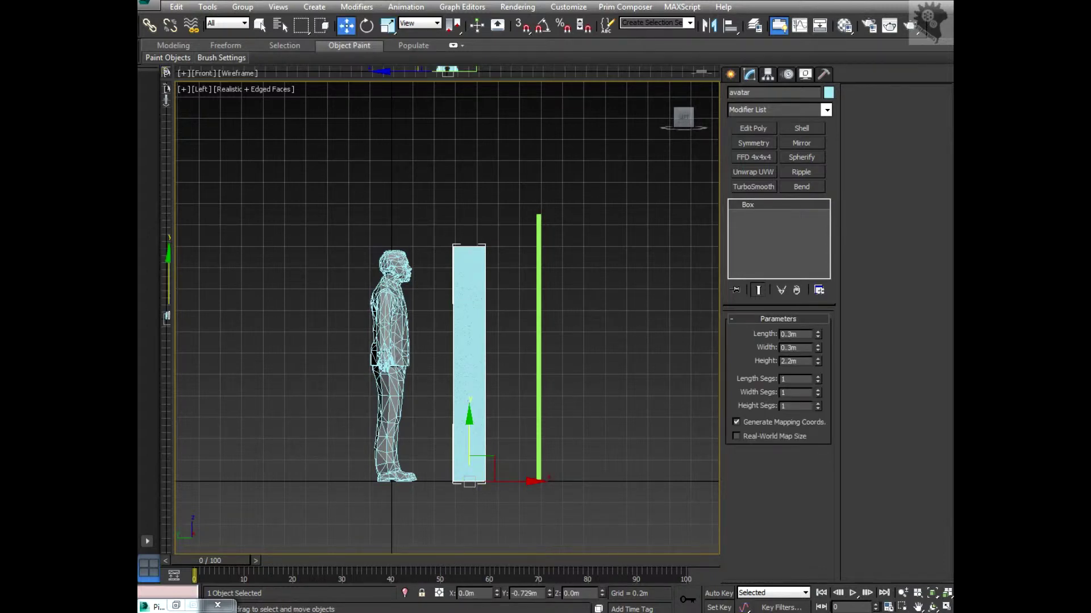
right_click(549, 594)
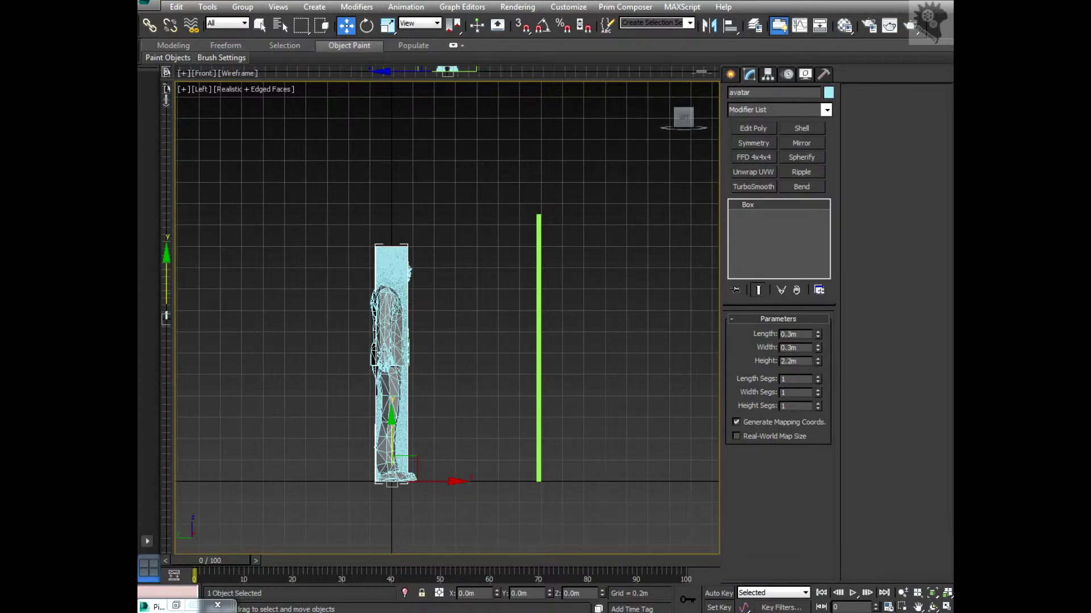
- Start exporting only the selected avatar box to the REFERENCES folder in Autodesk Collada (.DAE) format
left_click(148, 4)
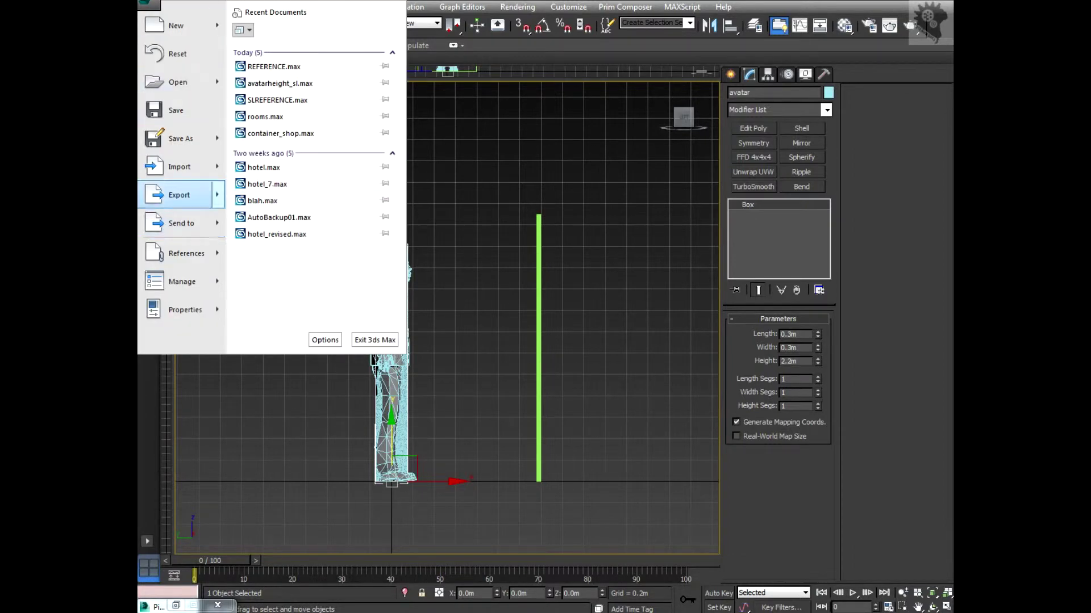
mouse_move(180, 194)
left_click(285, 88)
left_click(556, 534)
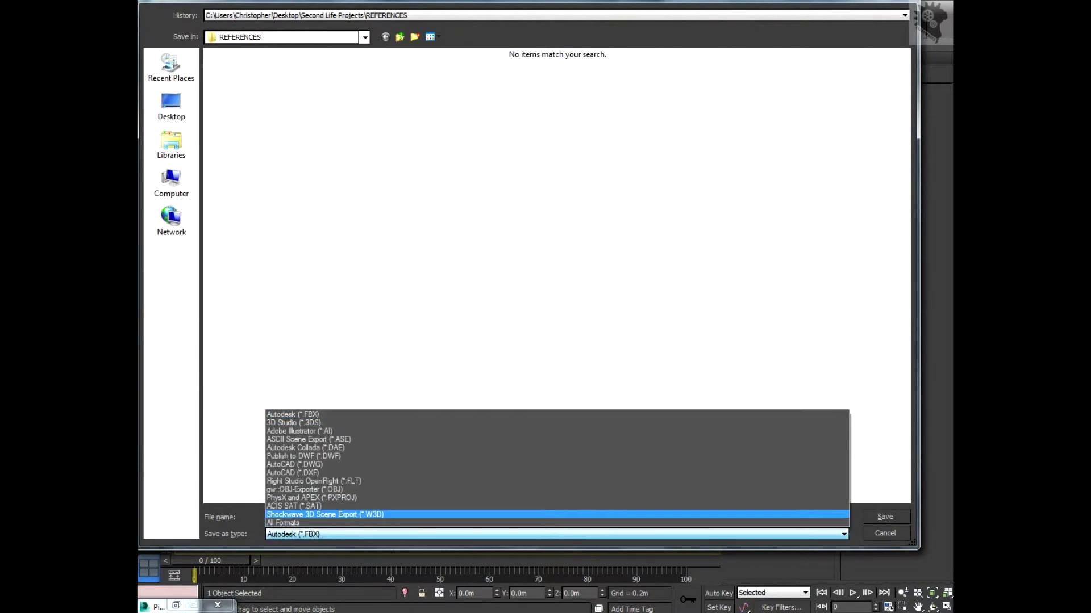
left_click(550, 447)
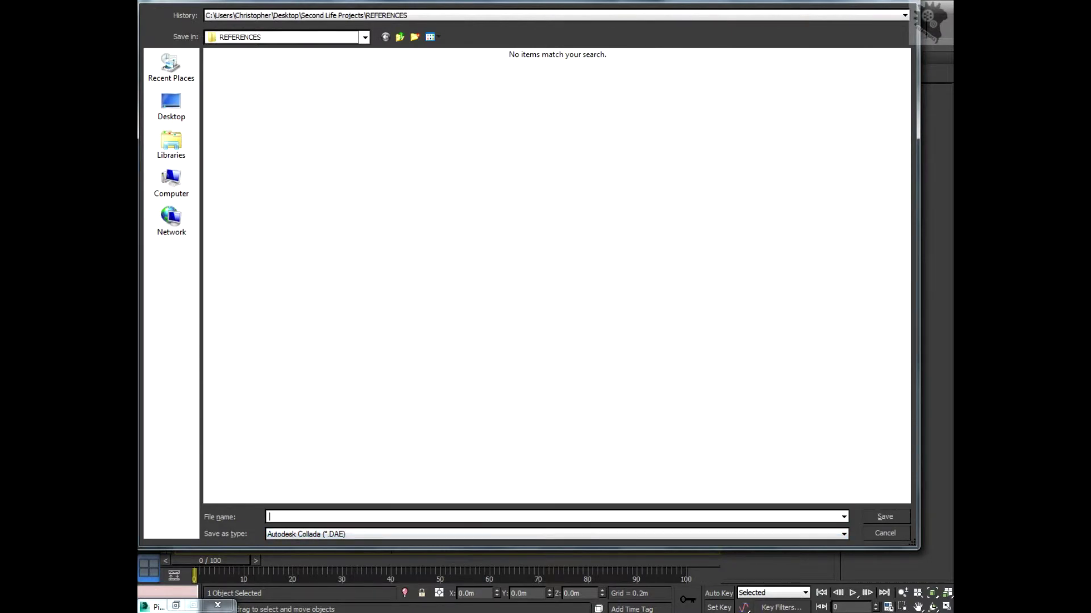
- Name the export file slavatar_size and complete the Collada export
type("slavartar")
key("BackSpace")
key("BackSpace")
key("BackSpace")
key("BackSpace")
type("atar_size")
key("Return")
key("Return")
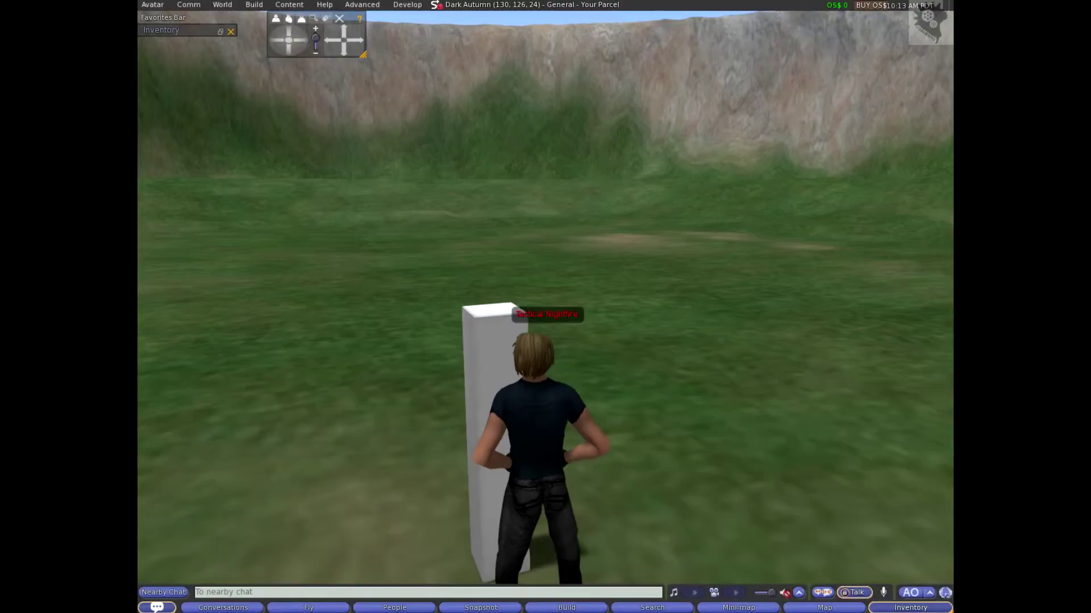
- Switch to the Angstrom viewer, delete the tall white box in front of the avatar and leave build mode
right_click(490, 337)
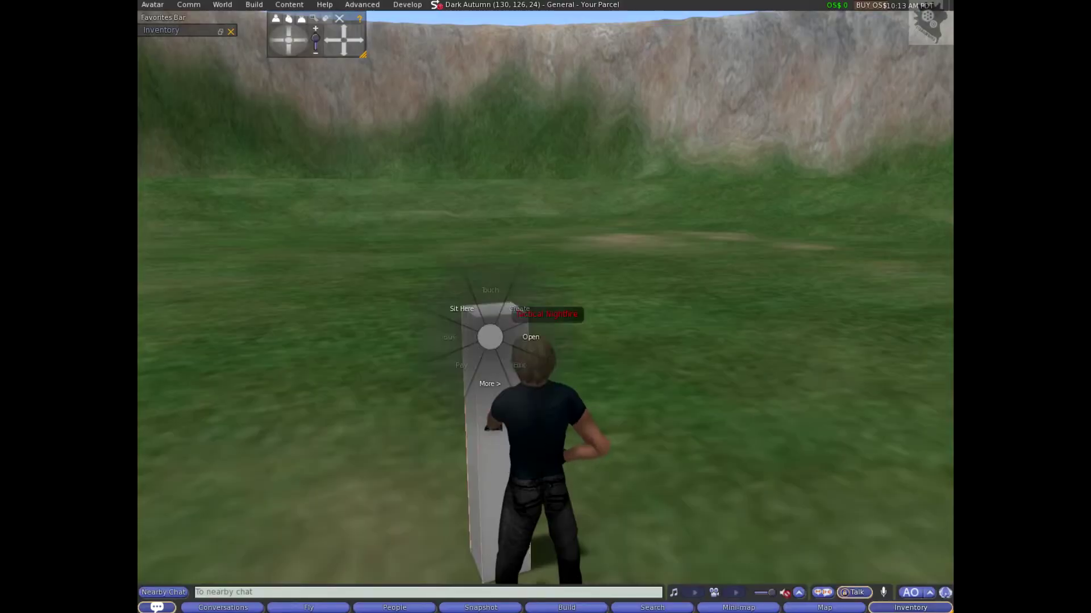
left_click(519, 366)
key("Delete")
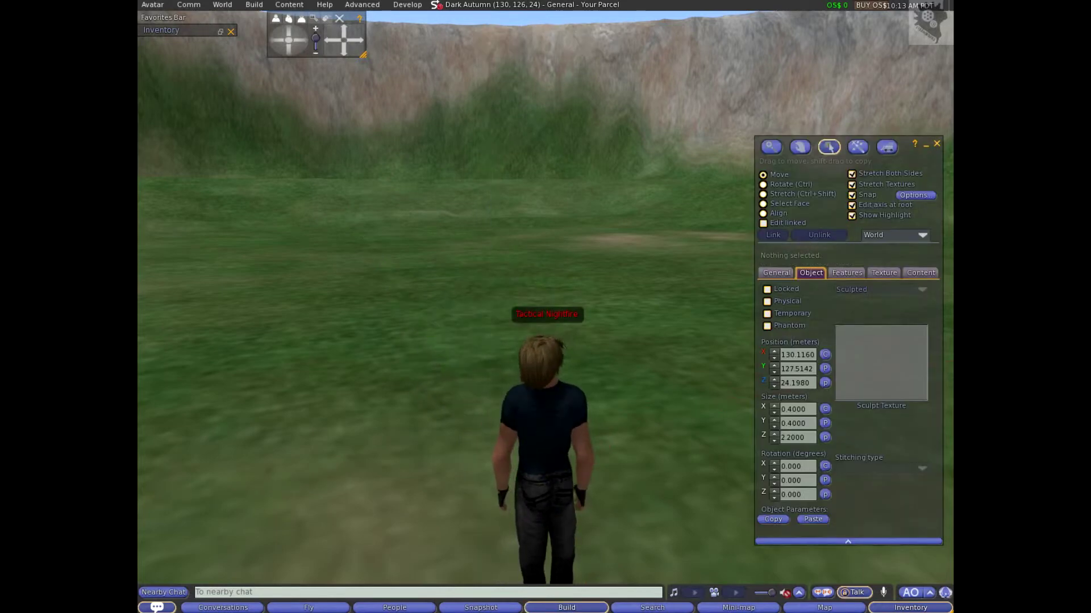
key("ctrl+b")
- Start a mesh model upload and load slavatar_size.DAE from the Desktop folder Second Life Projects\REFERENCES
left_click(152, 5)
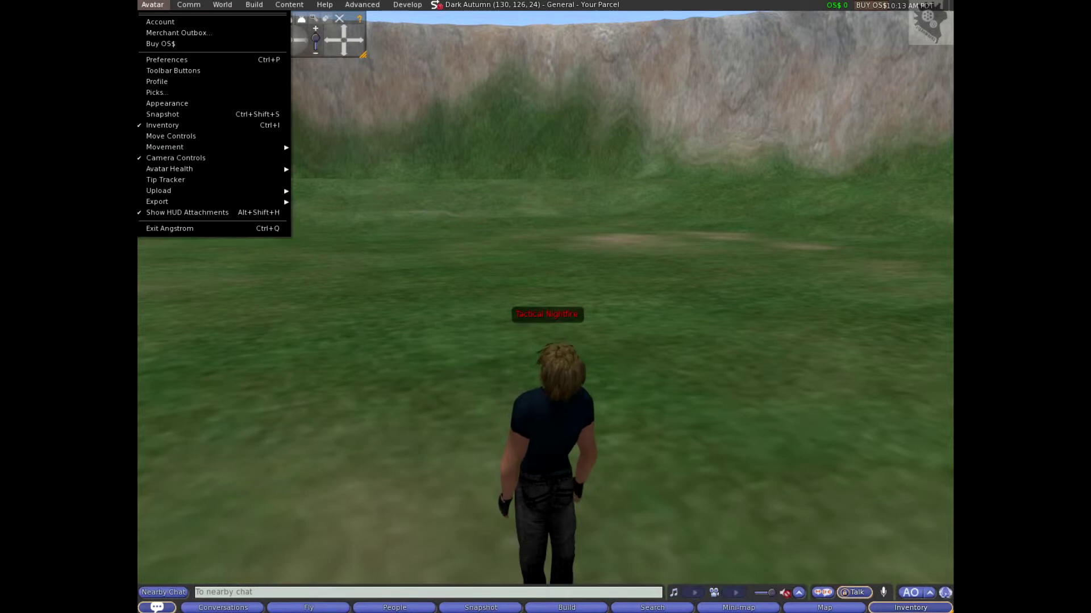
mouse_move(162, 191)
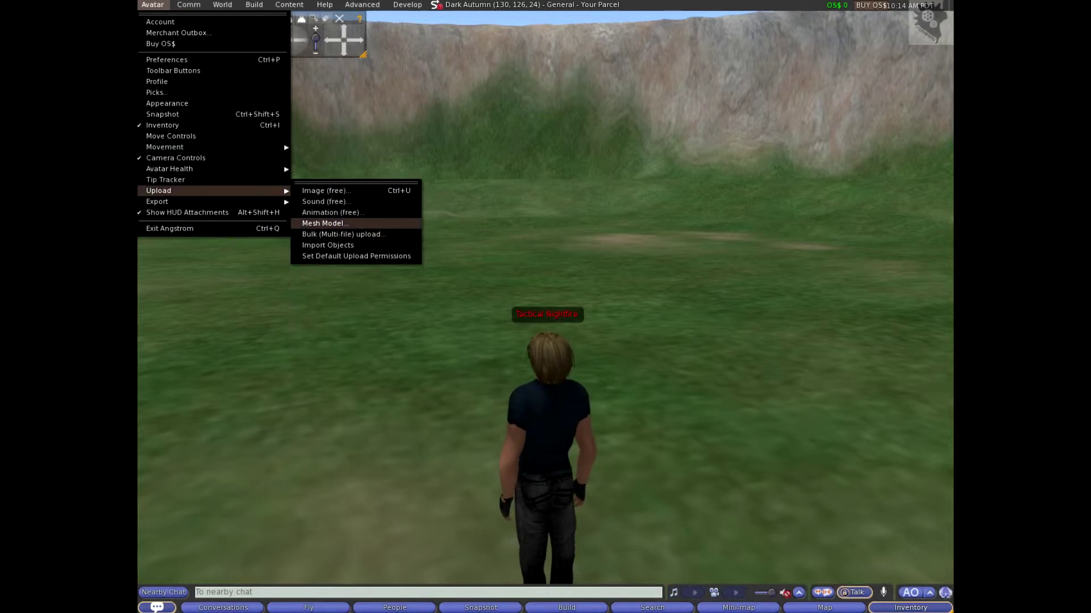
left_click(325, 223)
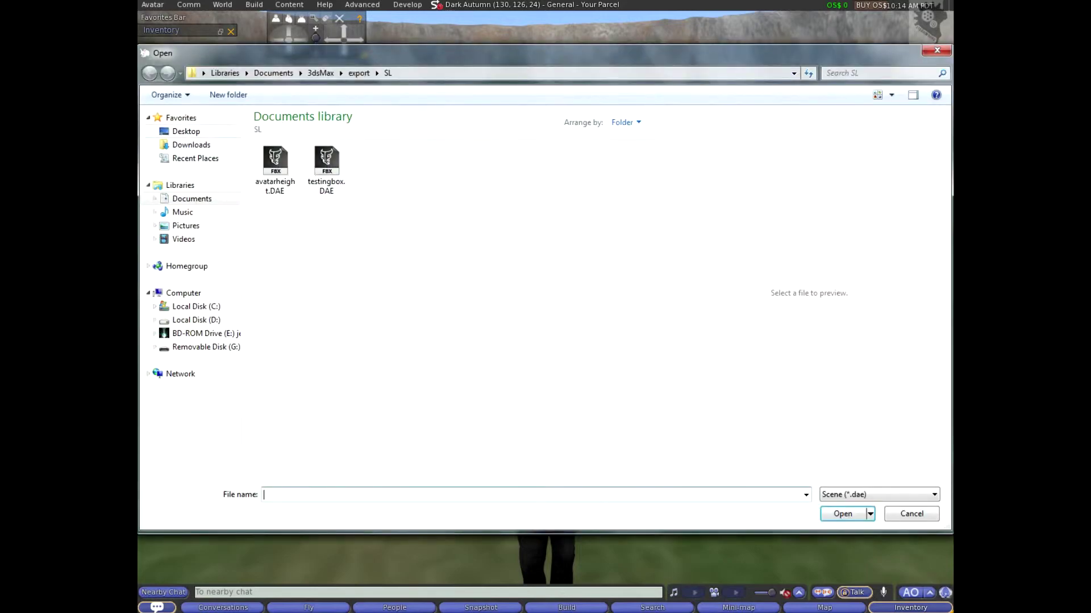
left_click(186, 132)
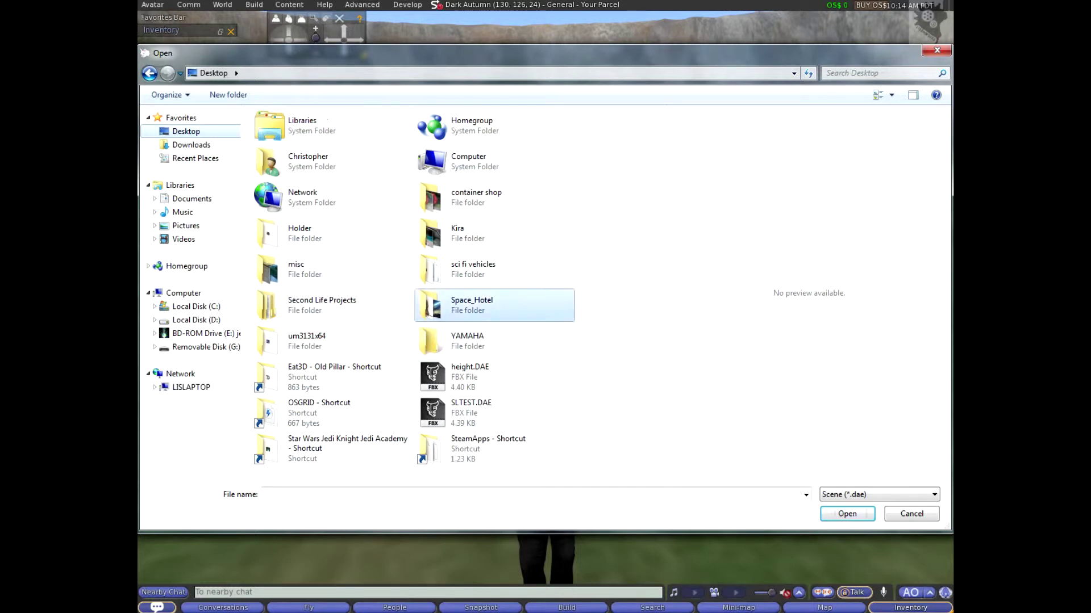
left_click(454, 412)
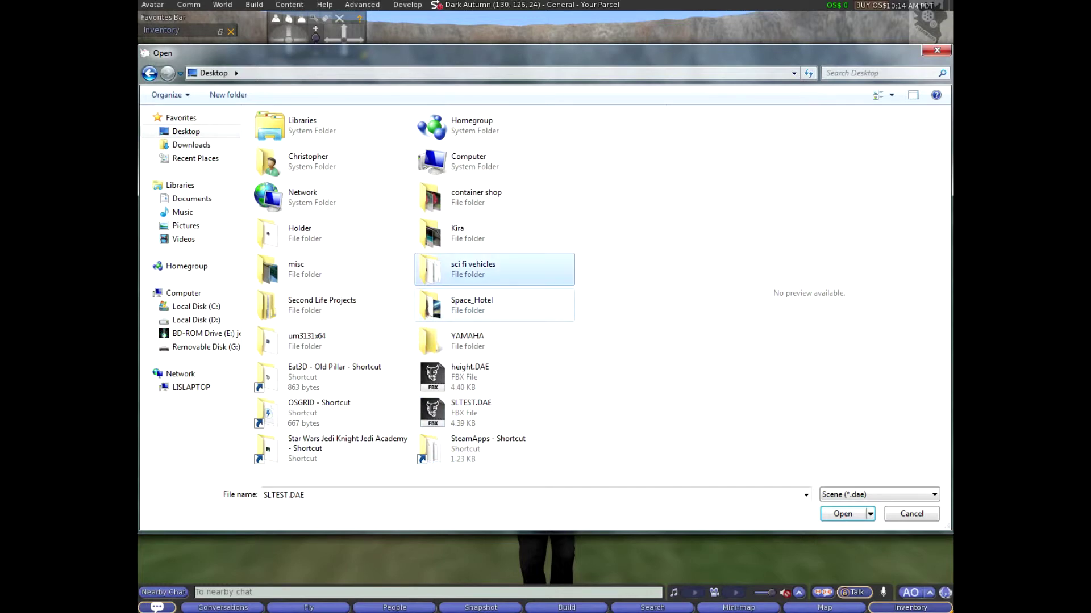
double_click(331, 305)
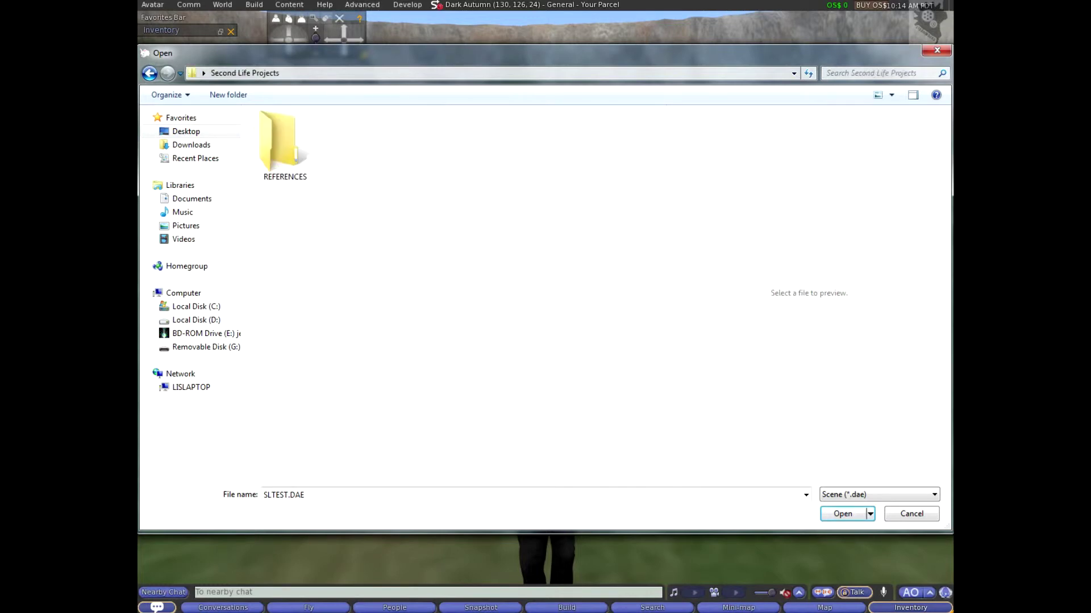
double_click(285, 145)
left_click(284, 145)
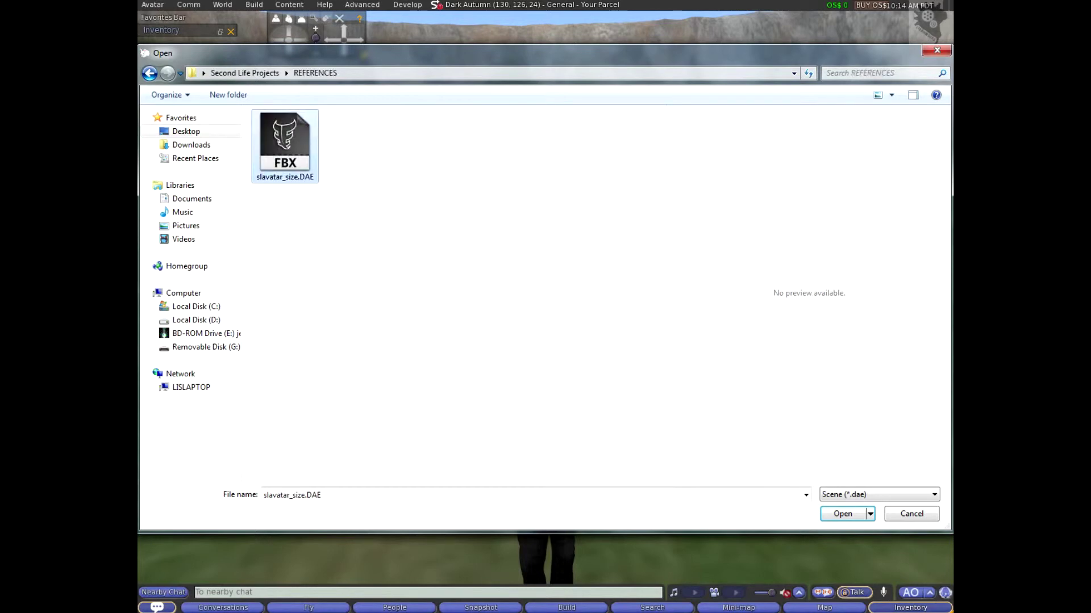
double_click(285, 145)
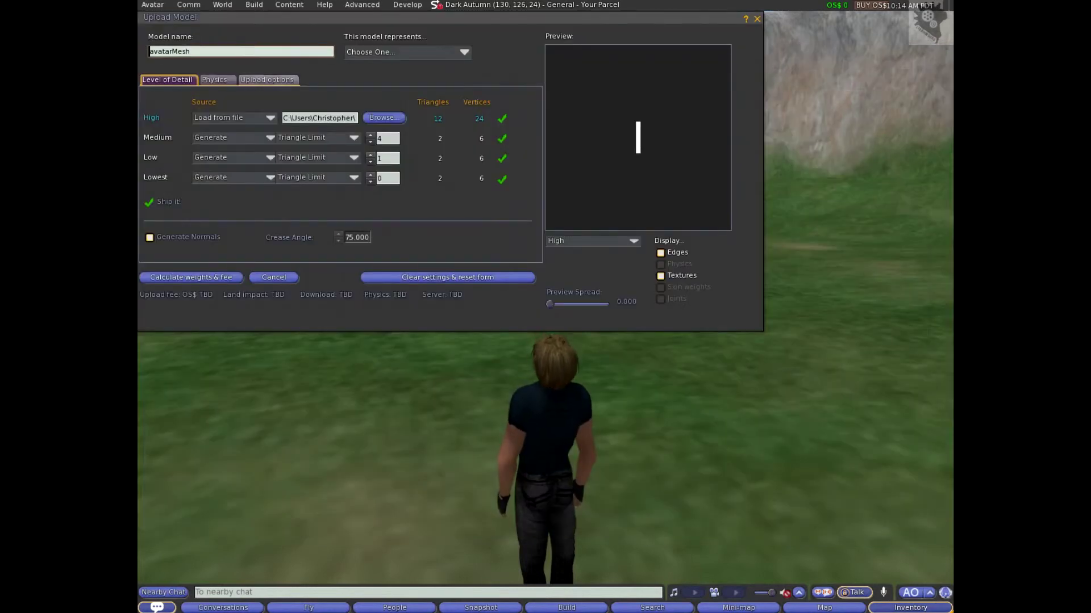
- Name the model height_test and upload it after calculating its weights and fee
type("height")
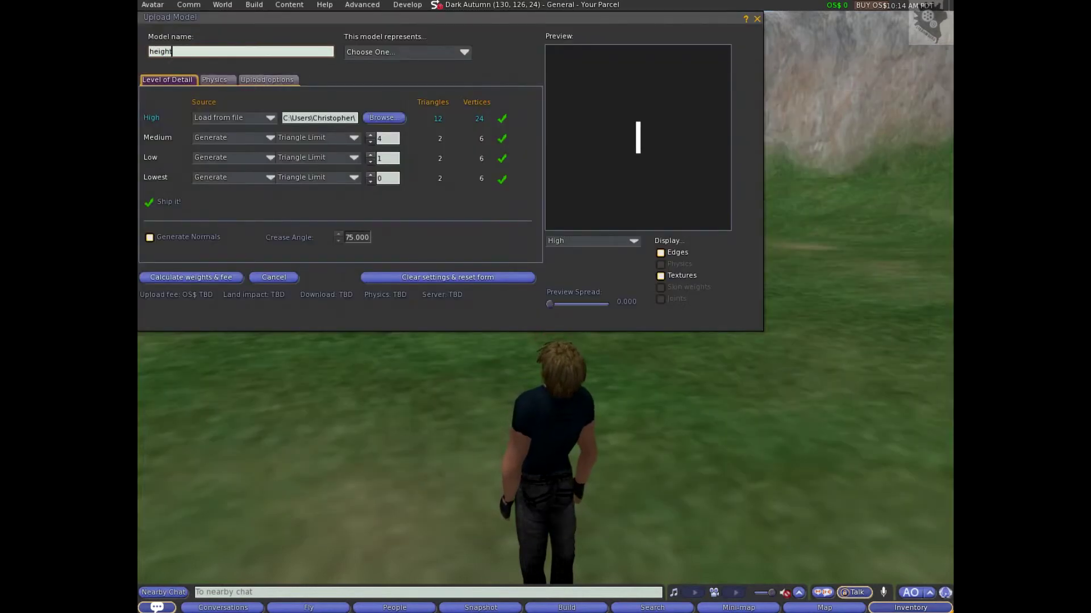
type("_test")
left_click(191, 278)
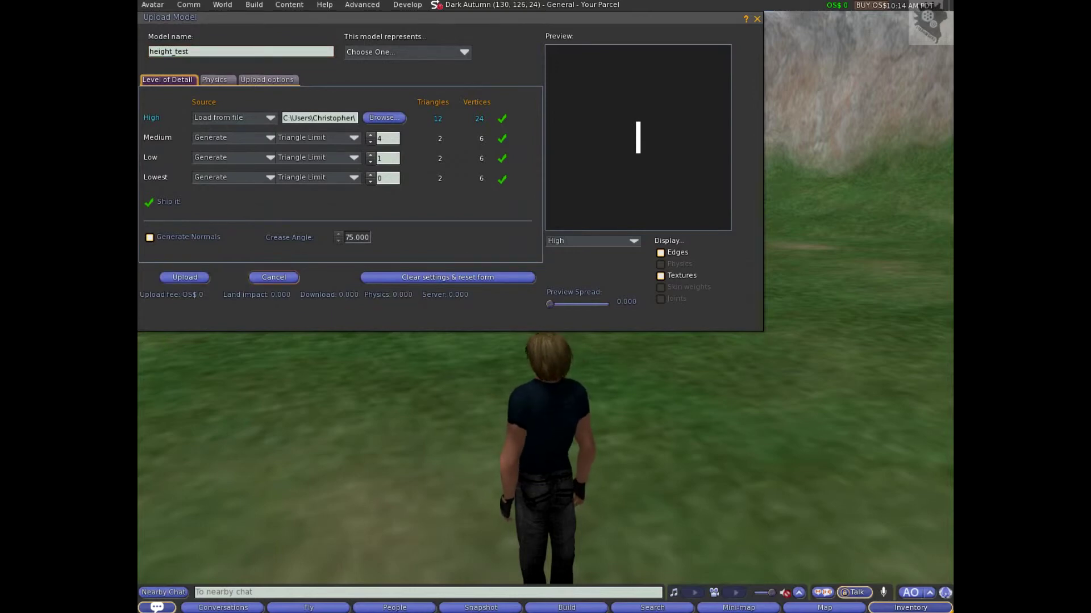
left_click(184, 277)
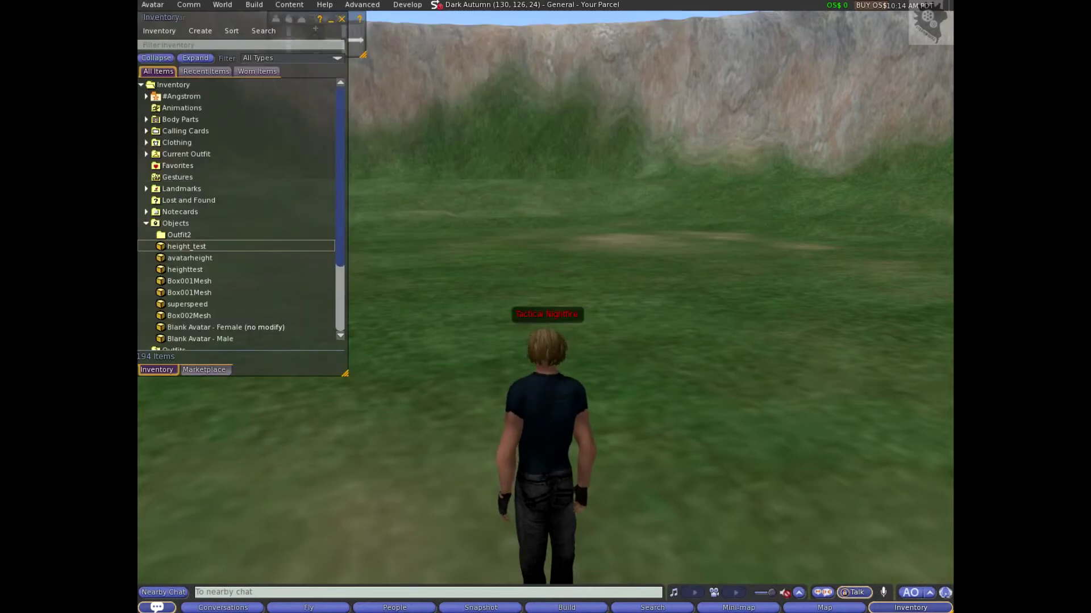
- Place the height_test box in front of the avatar, raise it slightly to about Z 24.24 m, and leave build mode
left_click(341, 19)
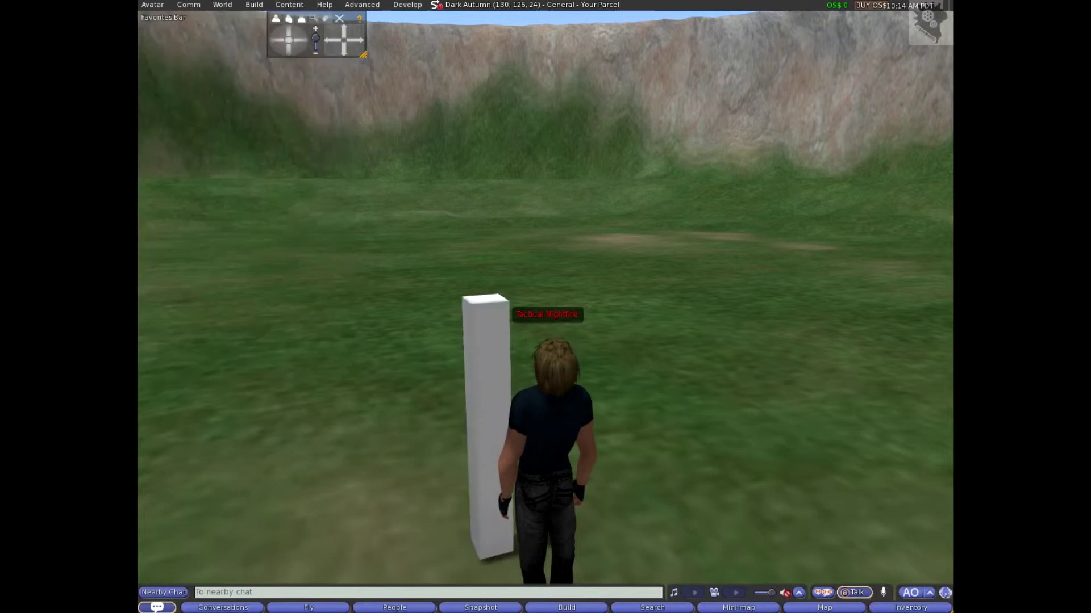
right_click(489, 353)
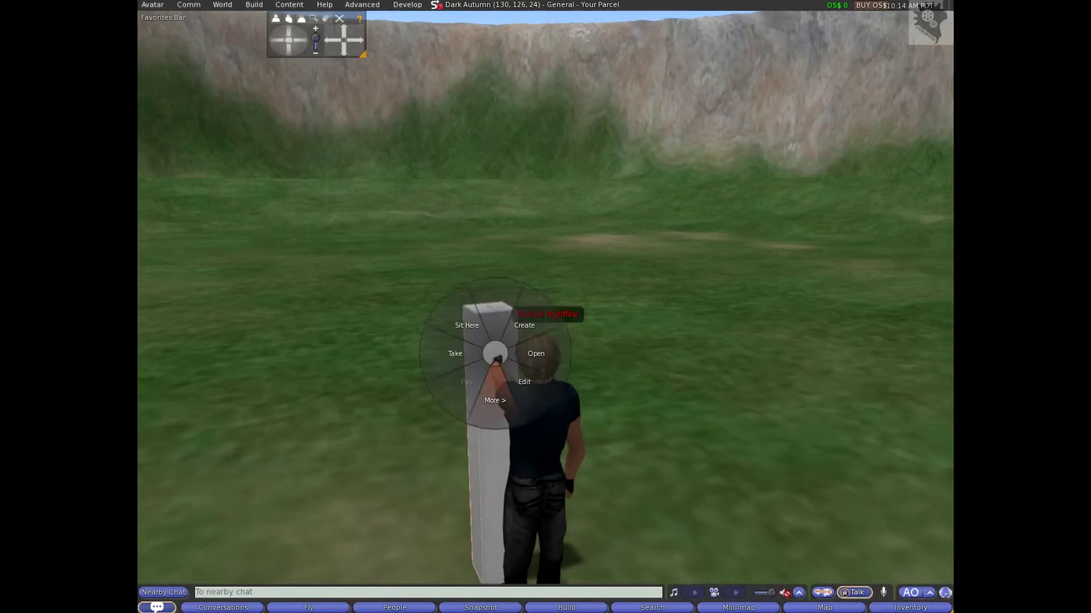
left_click(524, 381)
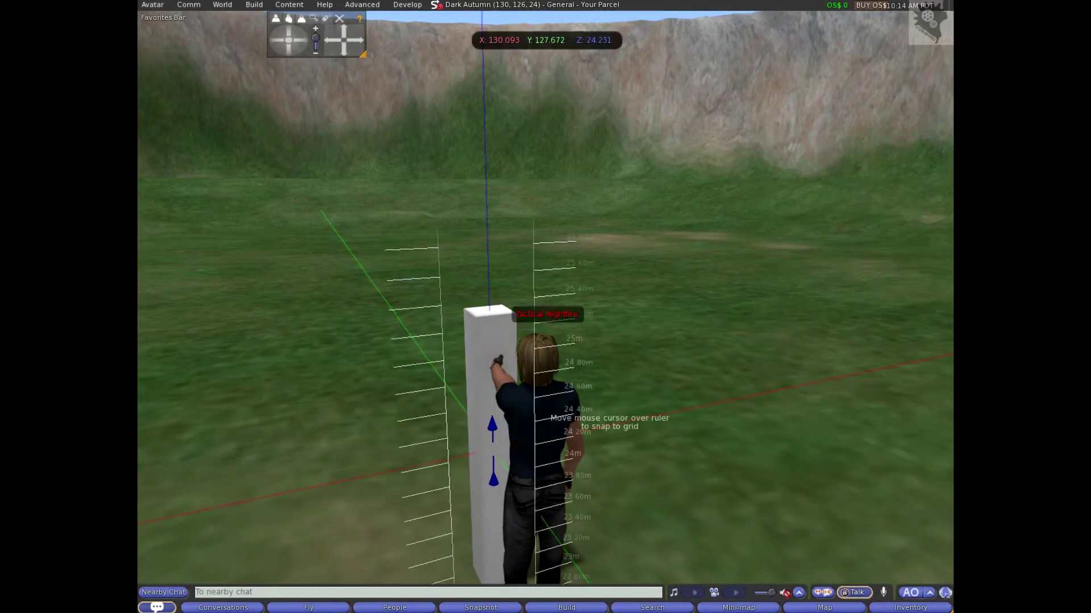
left_click_drag(493, 480, 493, 476)
key("Left")
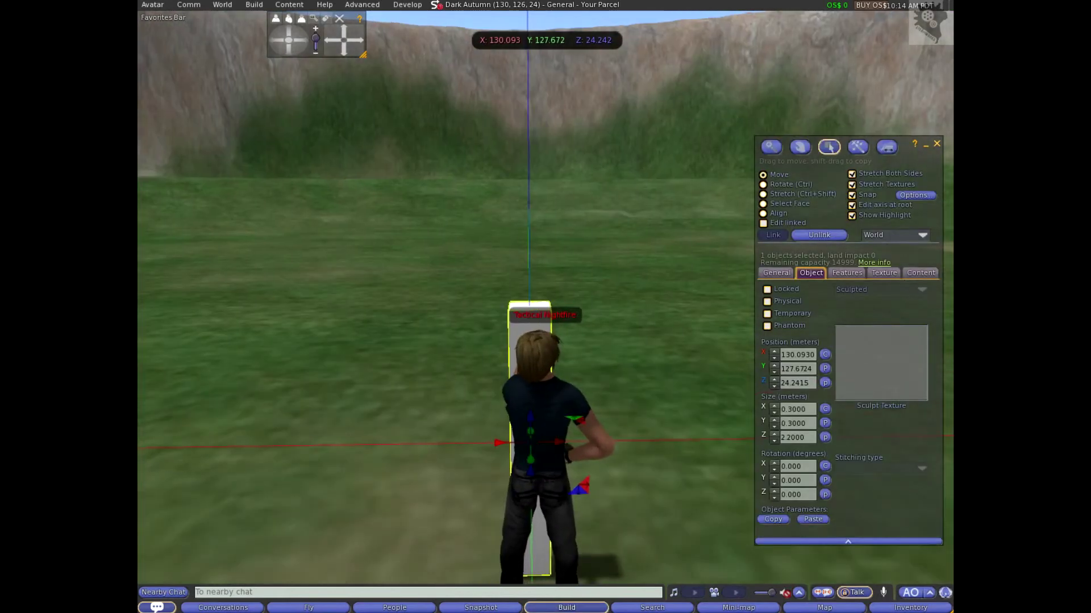
key("ctrl+b")
key("Escape")
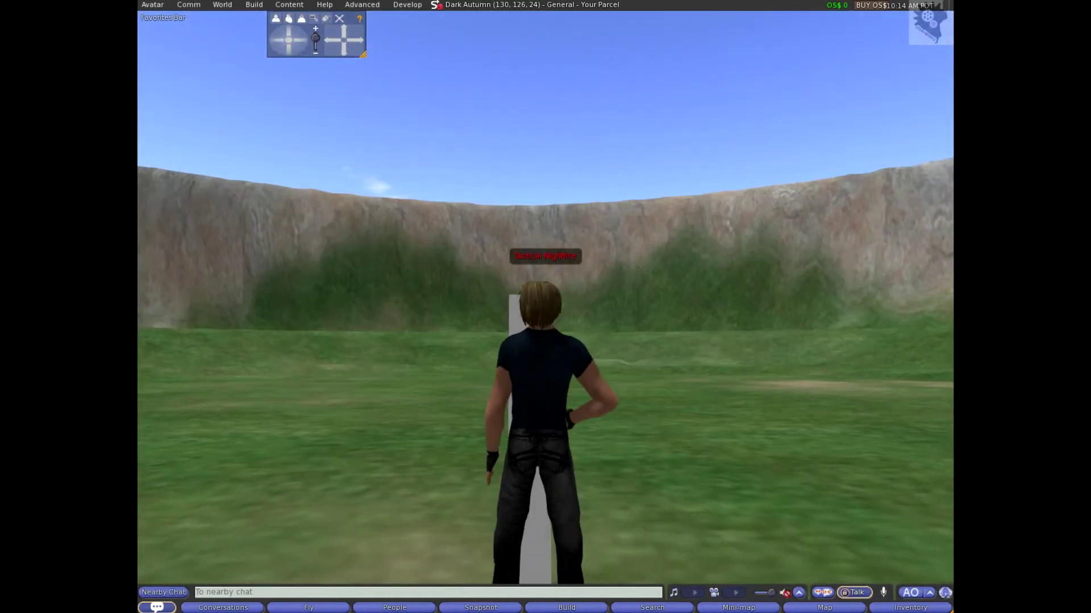
- Compare the white box's height with the avatar's from the side, from above and from behind
key("alt+Right")
key("alt+Up")
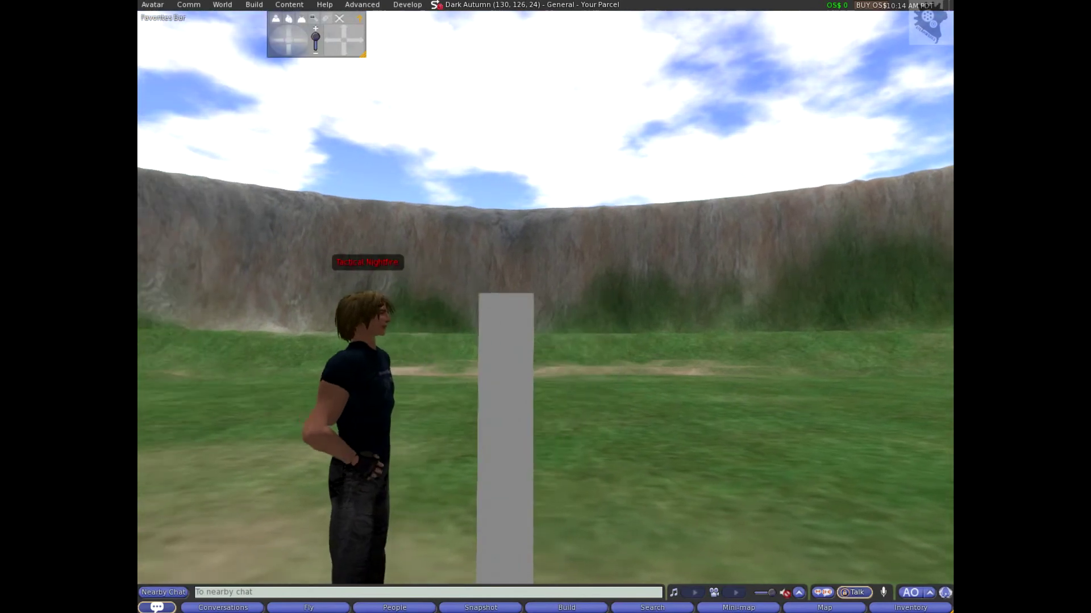
key("ctrl+alt+Up")
key("alt+Down")
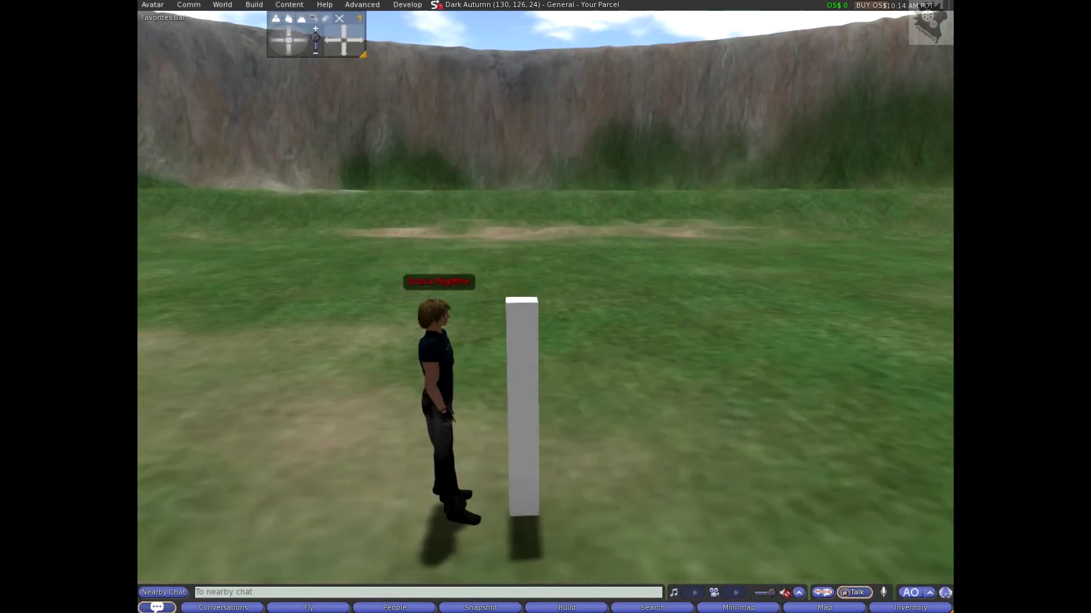
key("ctrl+alt+Left")
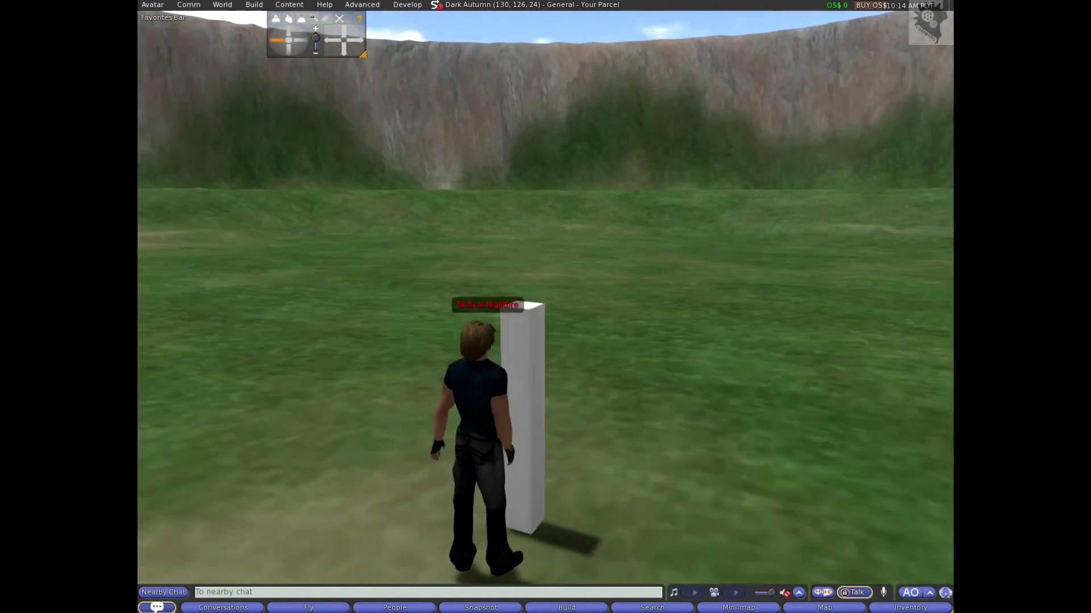